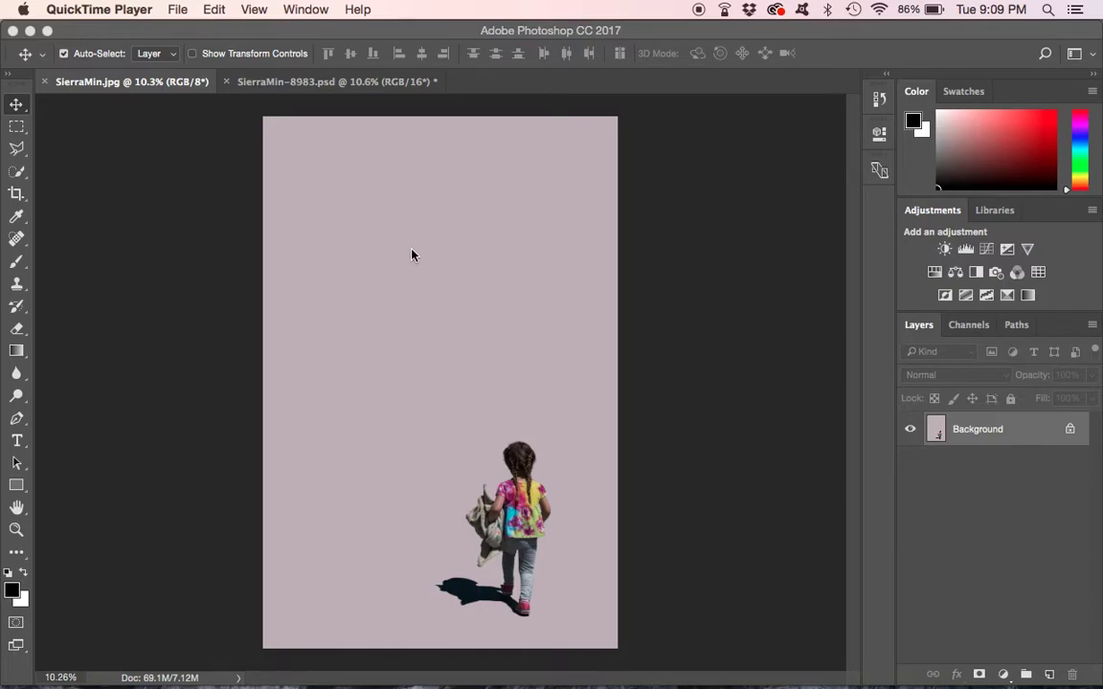
Step: Bring the SierraMin-8983.psd street photo to the front in Photoshop
left_click(324, 86)
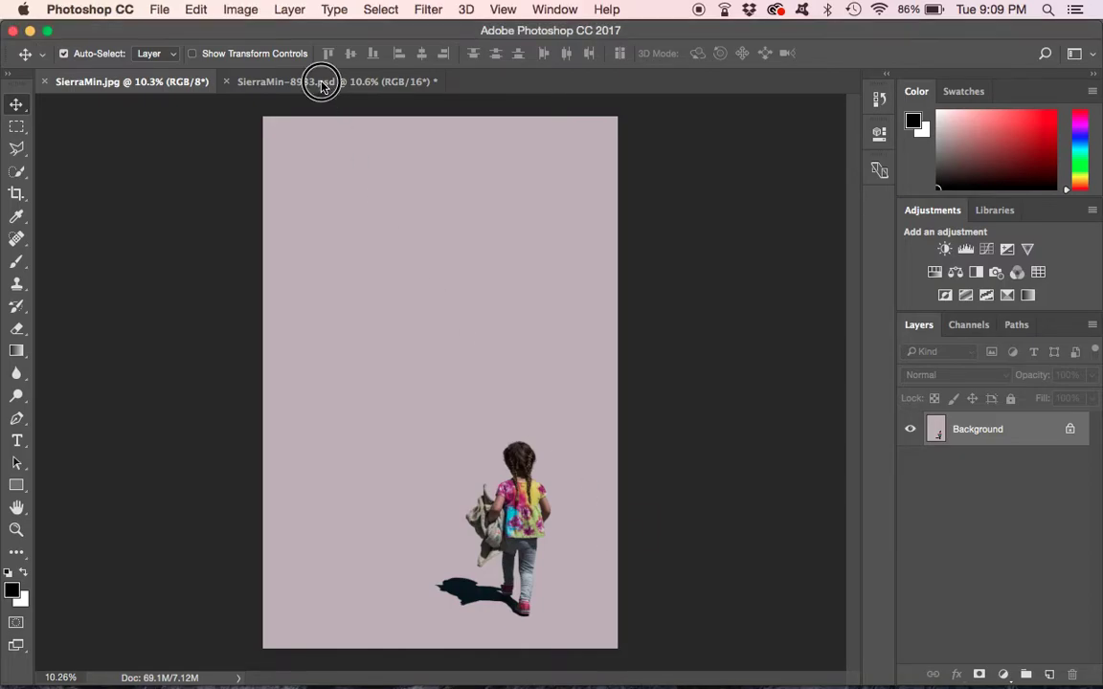
left_click(335, 84)
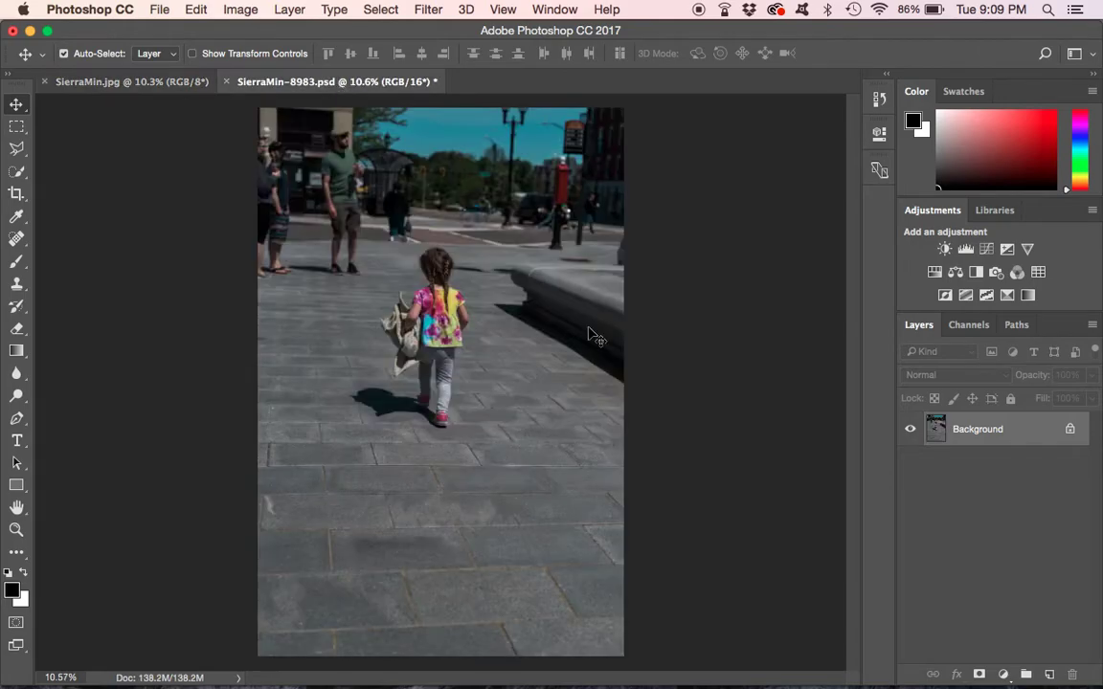
Step: Quick-select the girl's hair, braids, upper shirt, right arm, leggings and shadow
left_click(19, 173)
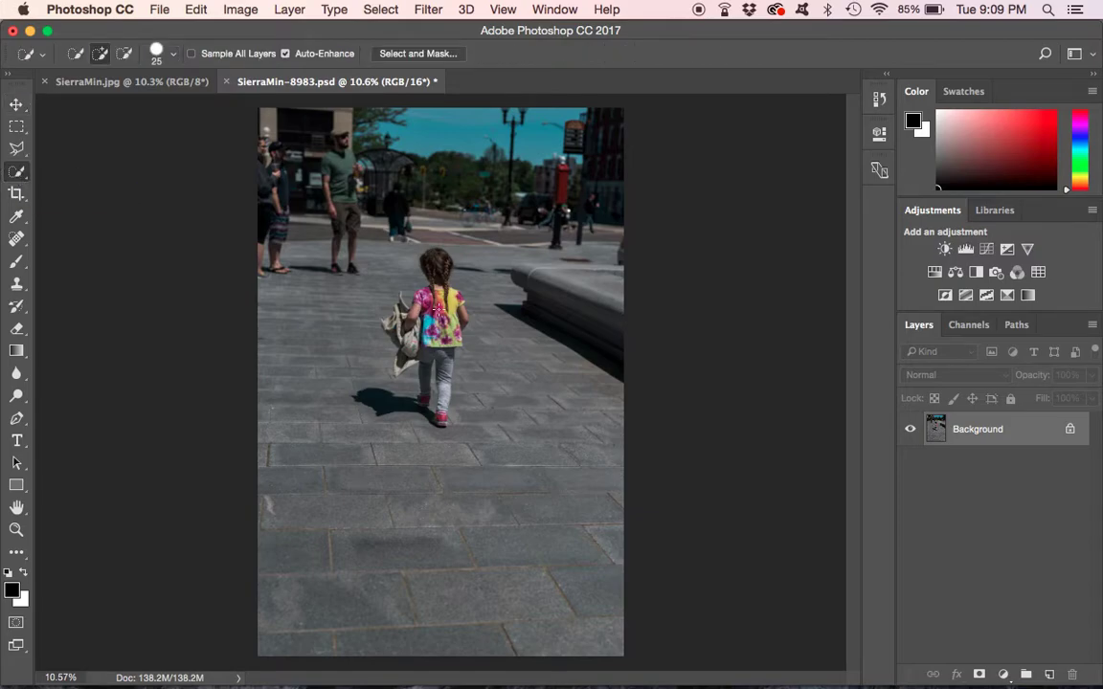
scroll(437, 309, "up", 10)
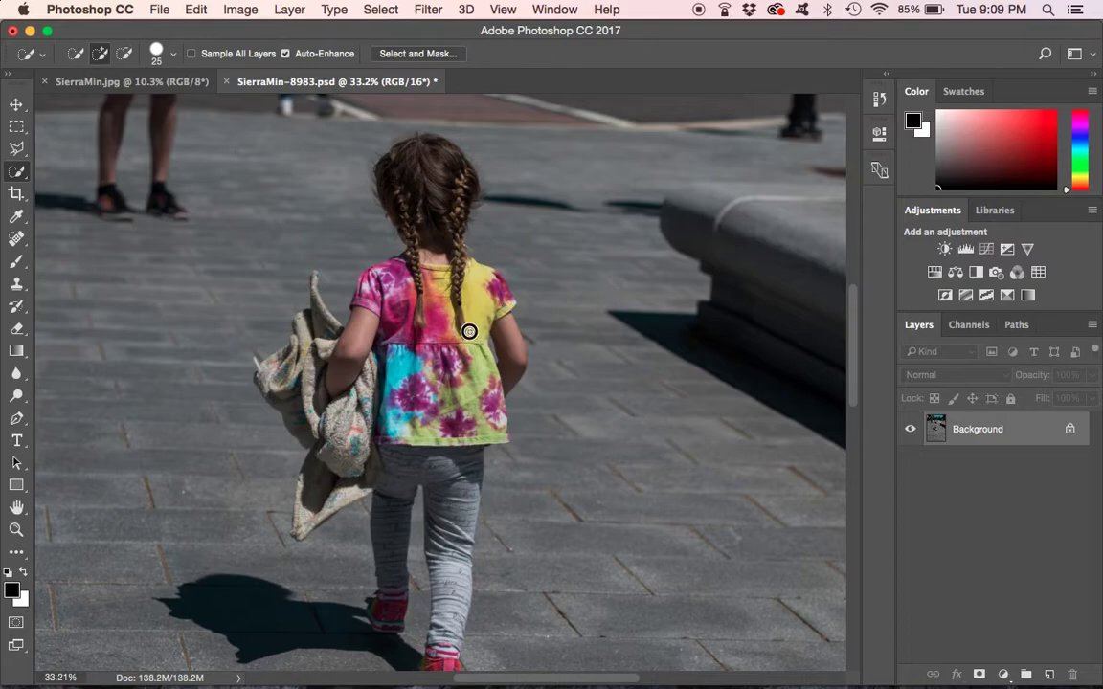
mouse_move(469, 331)
left_mouse_down()
mouse_move(431, 212)
mouse_move(431, 247)
mouse_move(374, 324)
mouse_move(318, 330)
mouse_move(287, 311)
mouse_move(273, 340)
mouse_move(329, 449)
mouse_move(289, 374)
mouse_move(254, 347)
mouse_move(281, 337)
mouse_move(402, 437)
mouse_move(445, 527)
left_mouse_up()
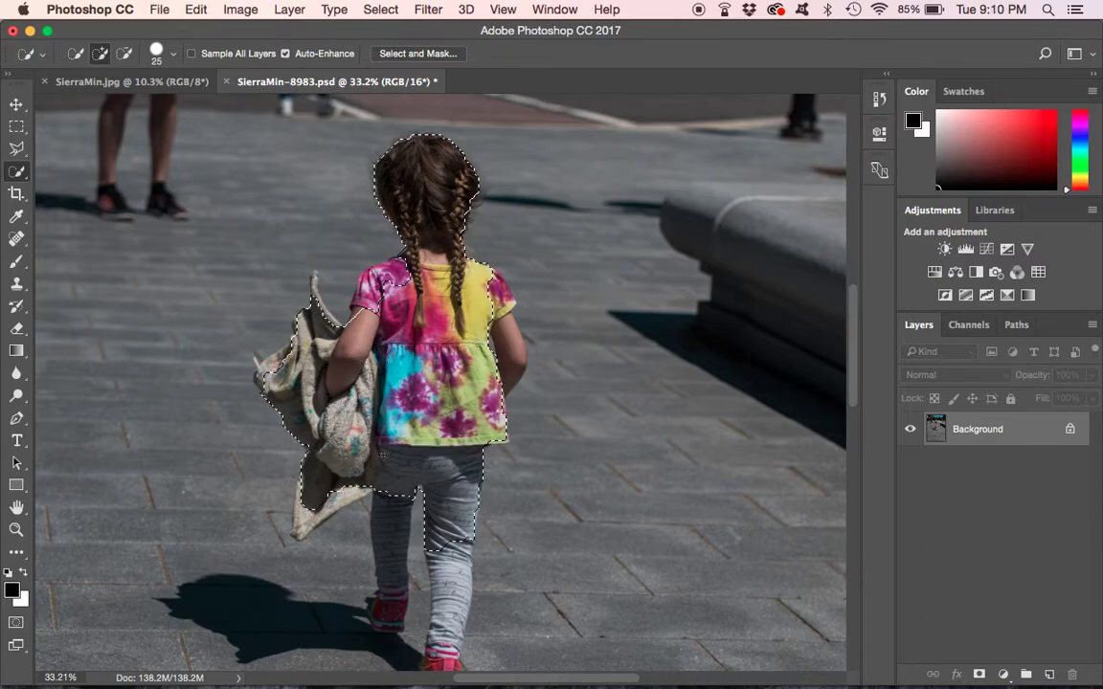
scroll(382, 461, "down", 3)
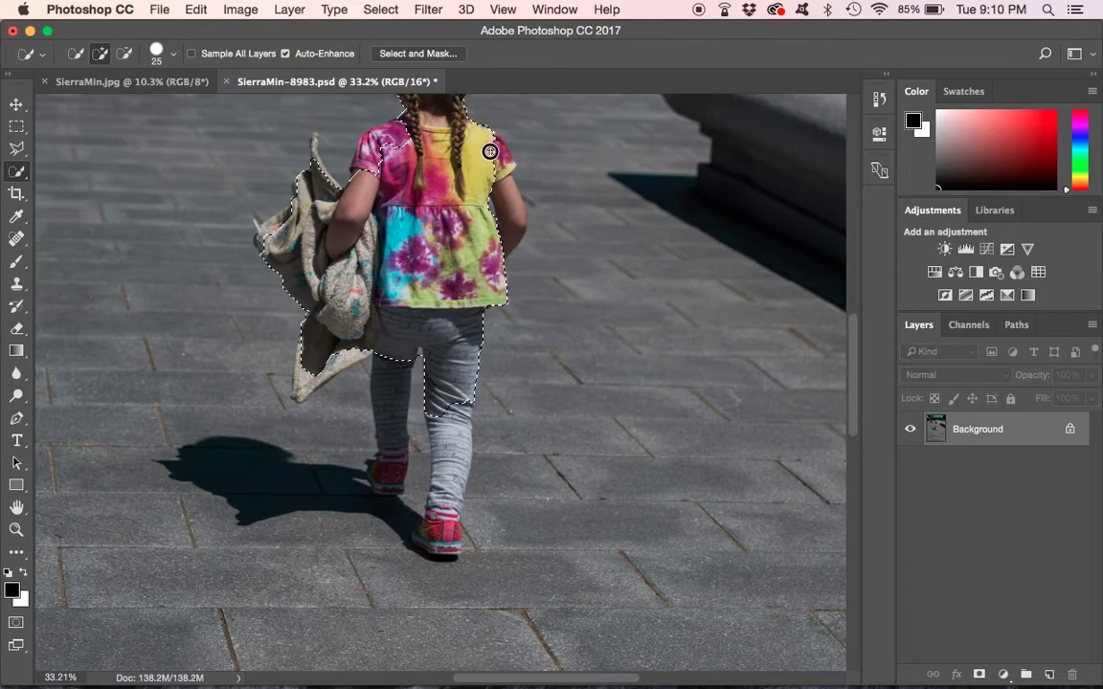
left_click_drag(515, 201, 517, 227)
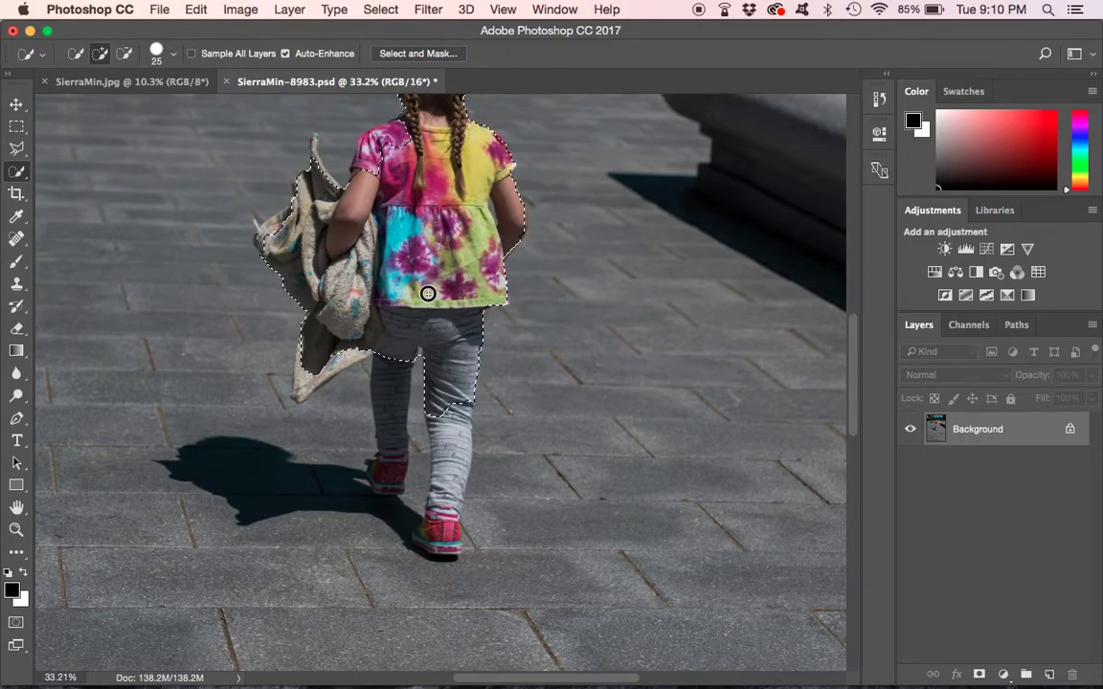
mouse_move(394, 334)
left_mouse_down()
mouse_move(389, 471)
mouse_move(327, 506)
left_mouse_up()
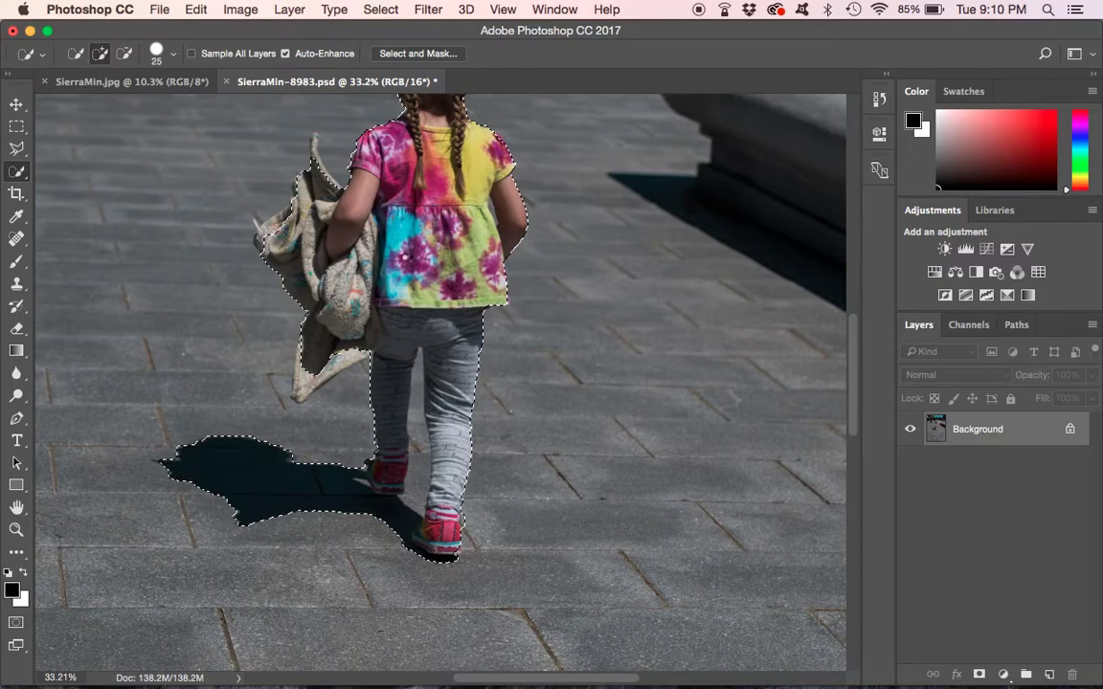
Step: Add the lit front of the towel to the quick selection
scroll(341, 194, "up", 5)
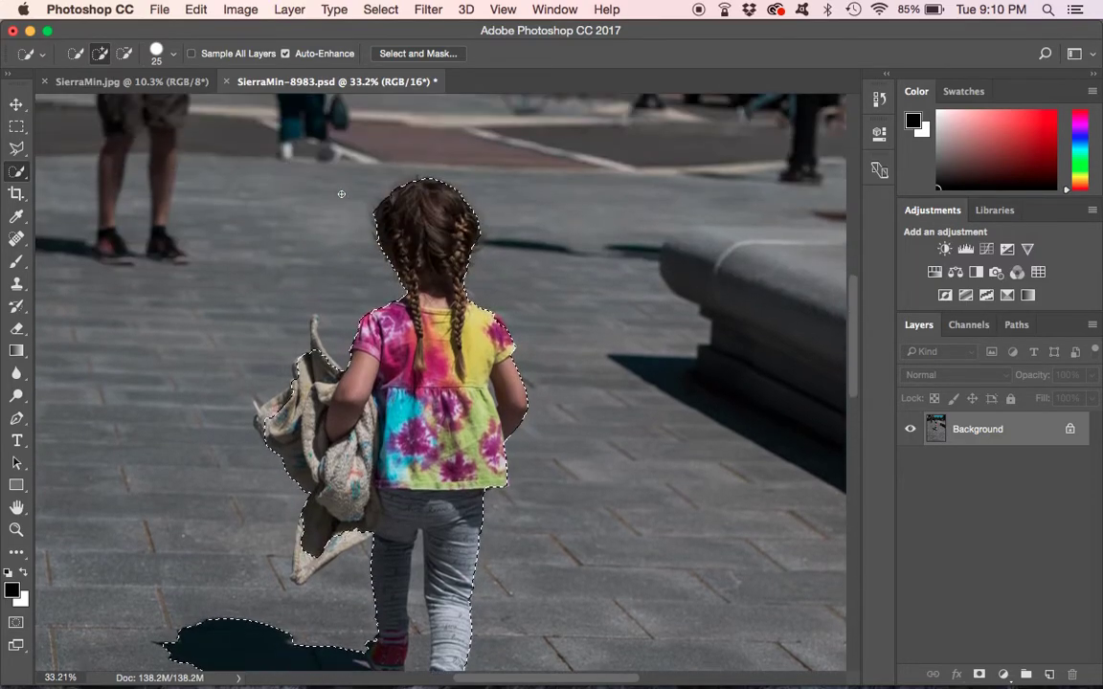
scroll(340, 194, "down", 2)
scroll(425, 215, "up", 5)
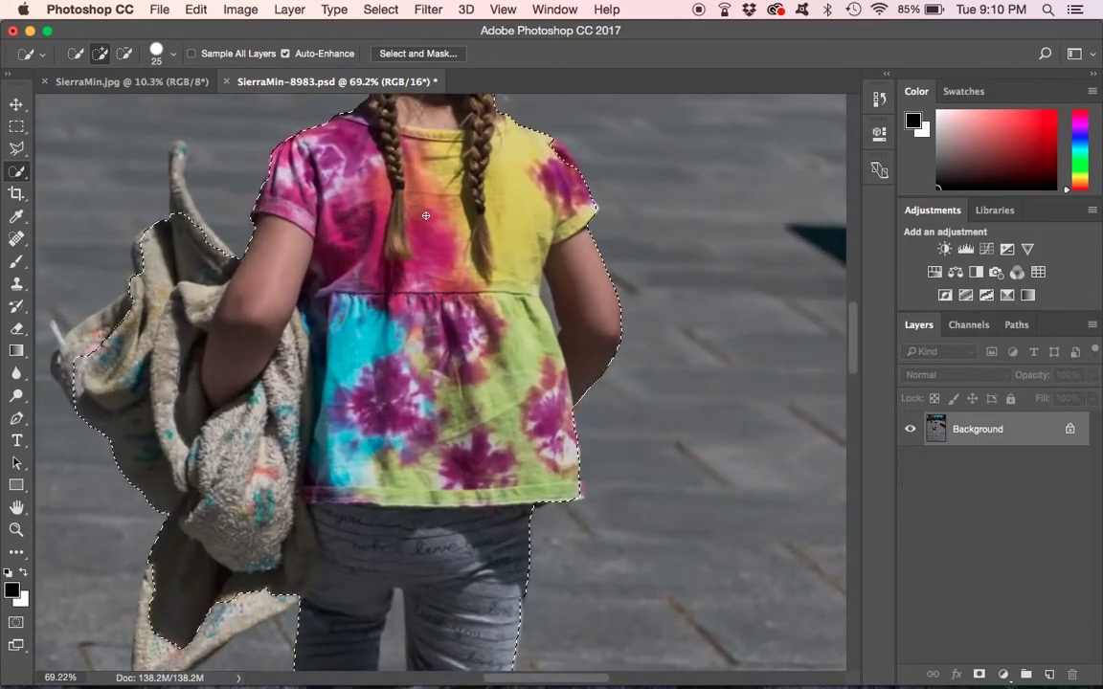
scroll(425, 216, "up", 3)
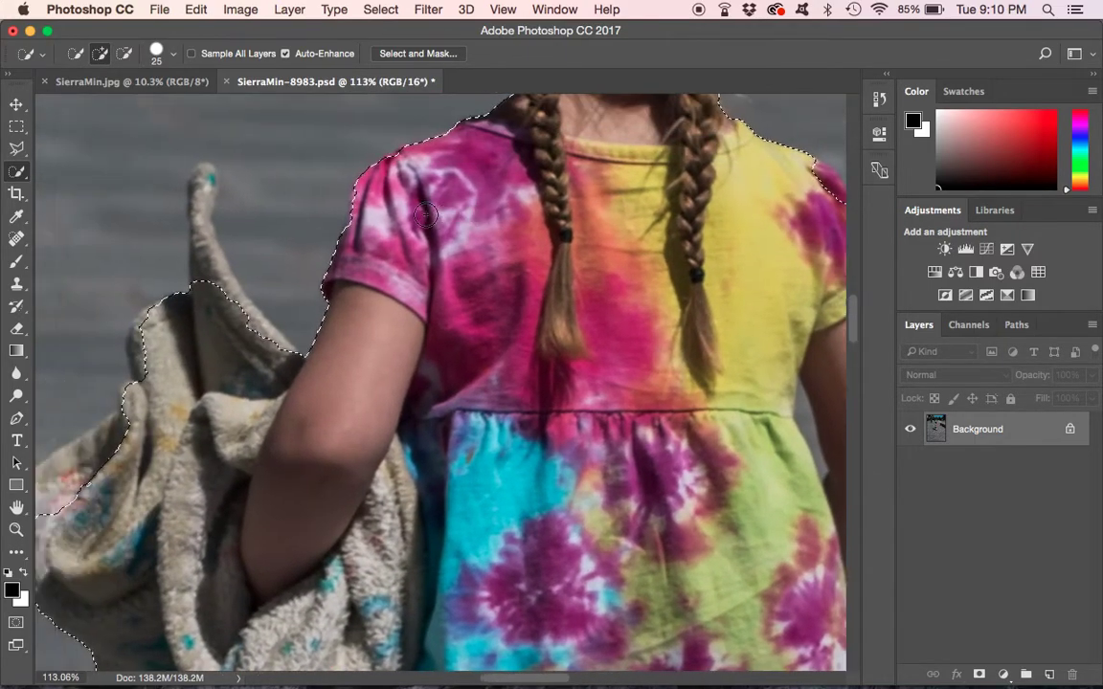
scroll(426, 215, "down", 15)
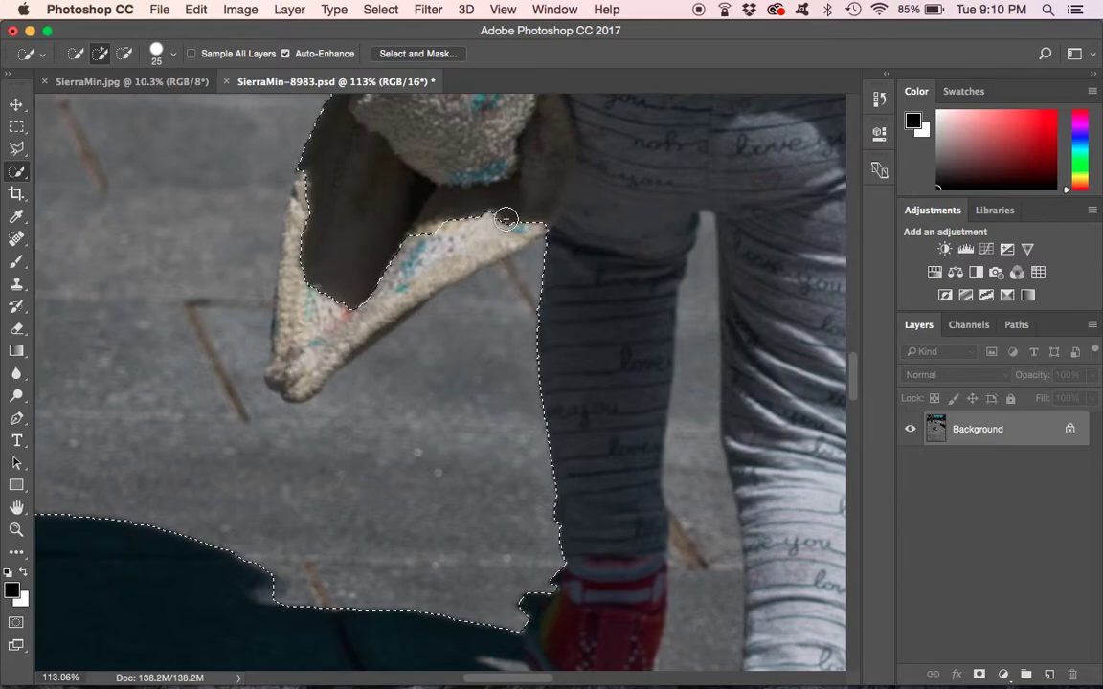
mouse_move(505, 219)
left_mouse_down()
mouse_move(486, 220)
mouse_move(353, 318)
mouse_move(308, 337)
mouse_move(314, 228)
mouse_move(478, 318)
mouse_move(426, 377)
left_mouse_up()
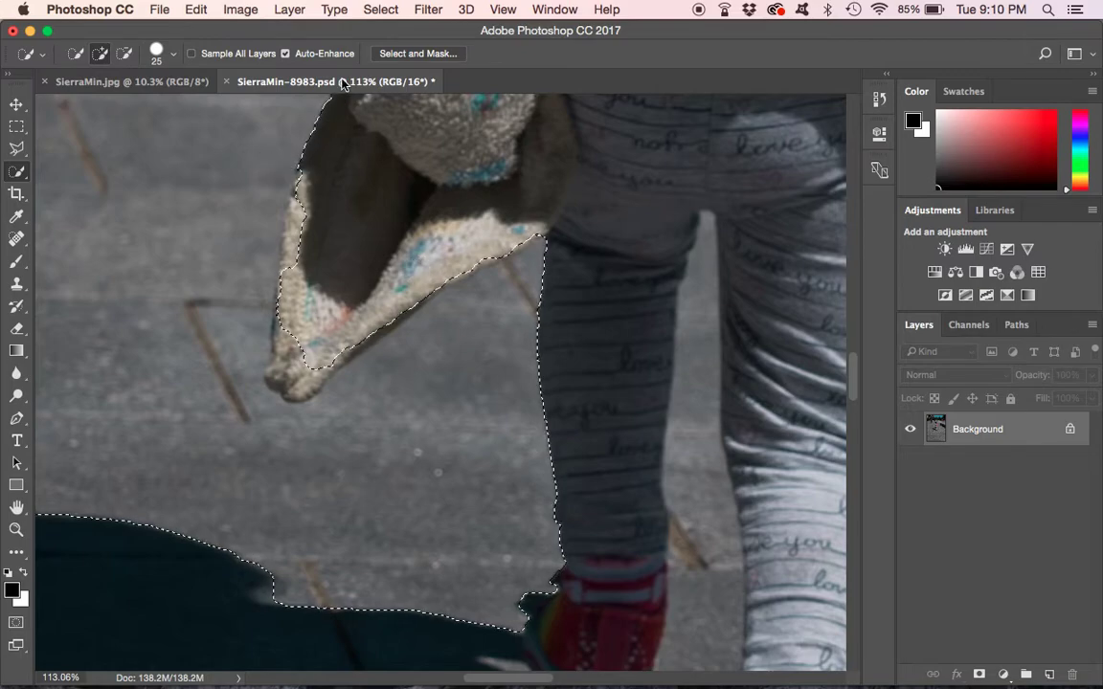
scroll(397, 227, "down", 5)
scroll(398, 227, "right", 5)
scroll(397, 226, "up", 8)
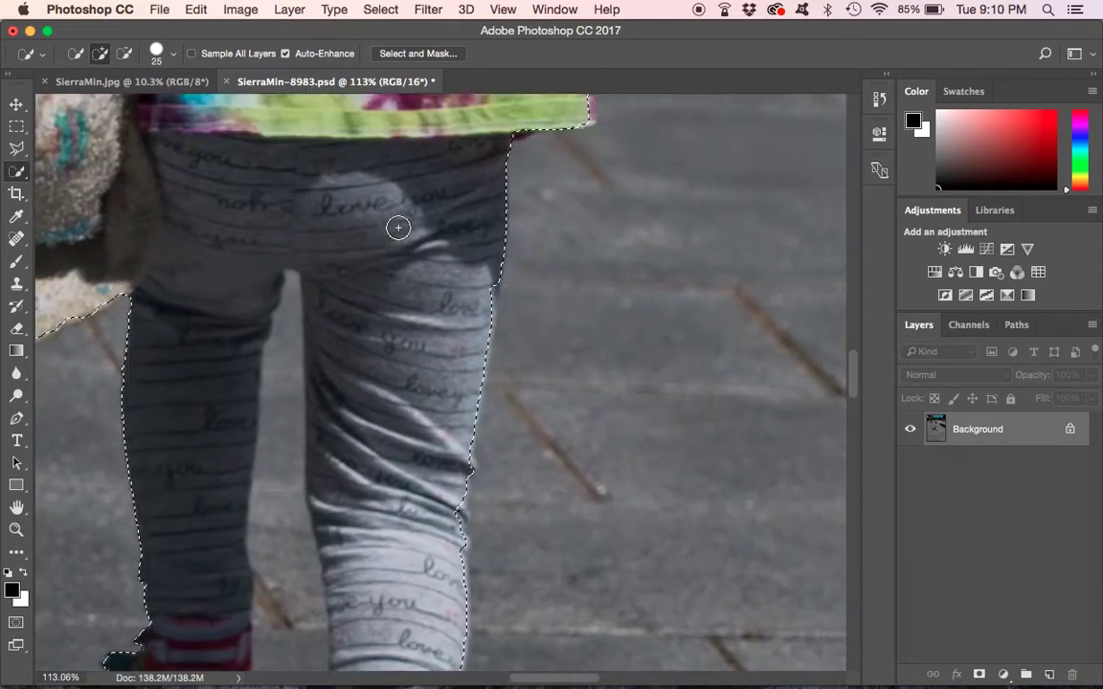
scroll(398, 227, "up", 10)
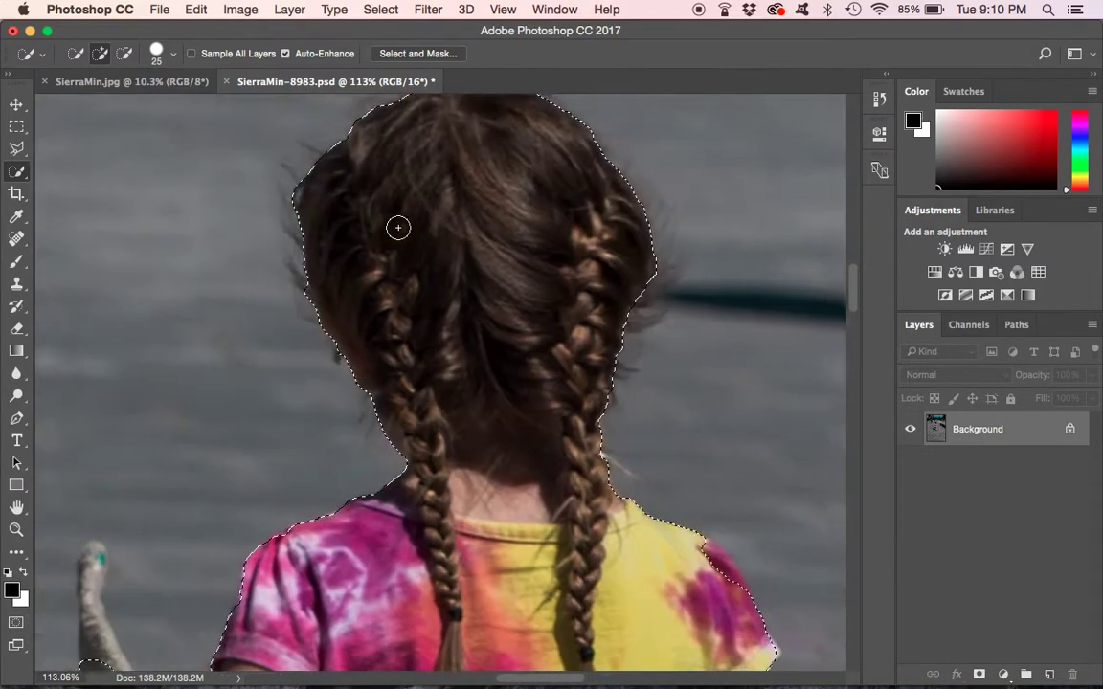
scroll(398, 227, "down", 6)
scroll(398, 227, "left", 5)
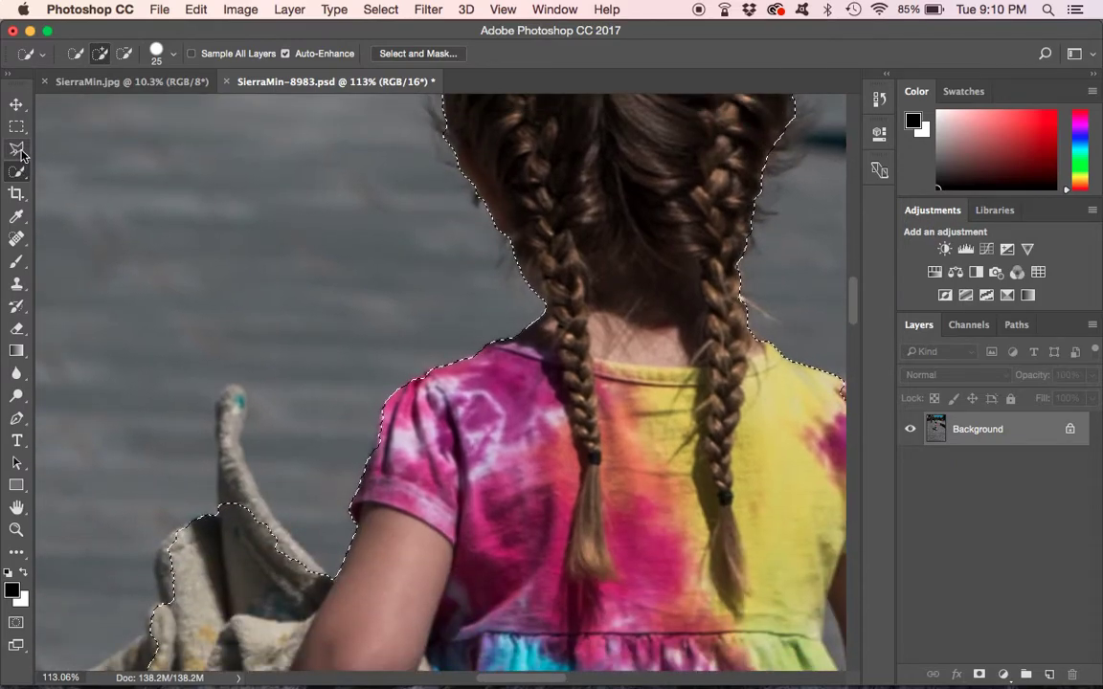
Step: With the Polygonal Lasso, start outlining the towel's tip and upper edge
left_click(16, 150)
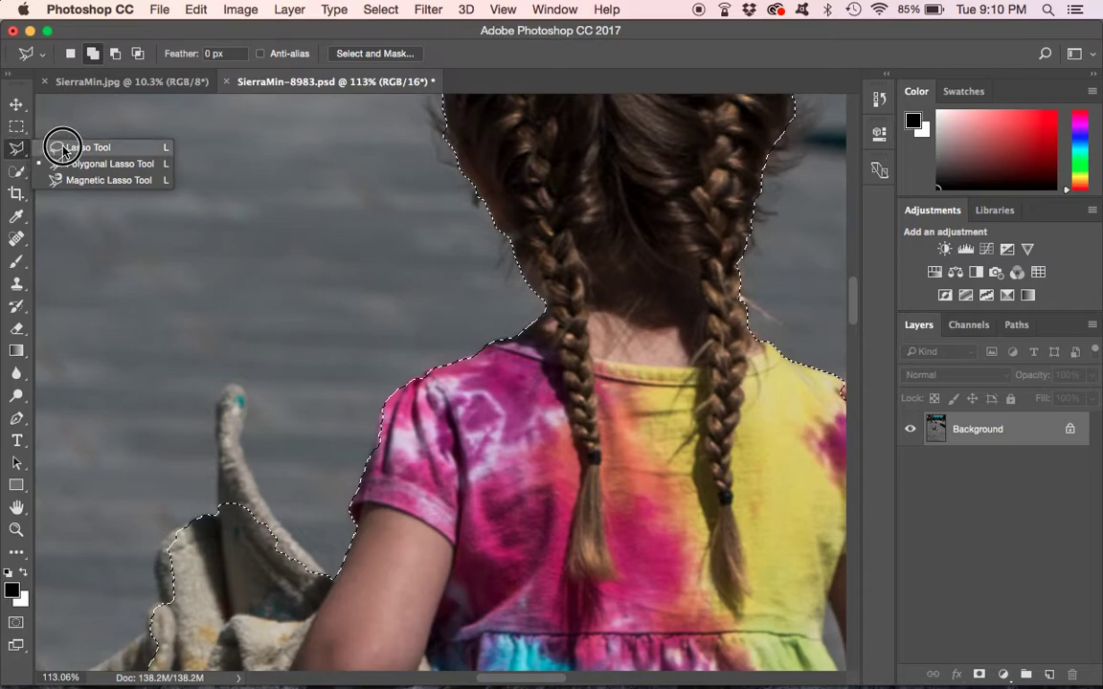
left_click(61, 149)
left_click(17, 151)
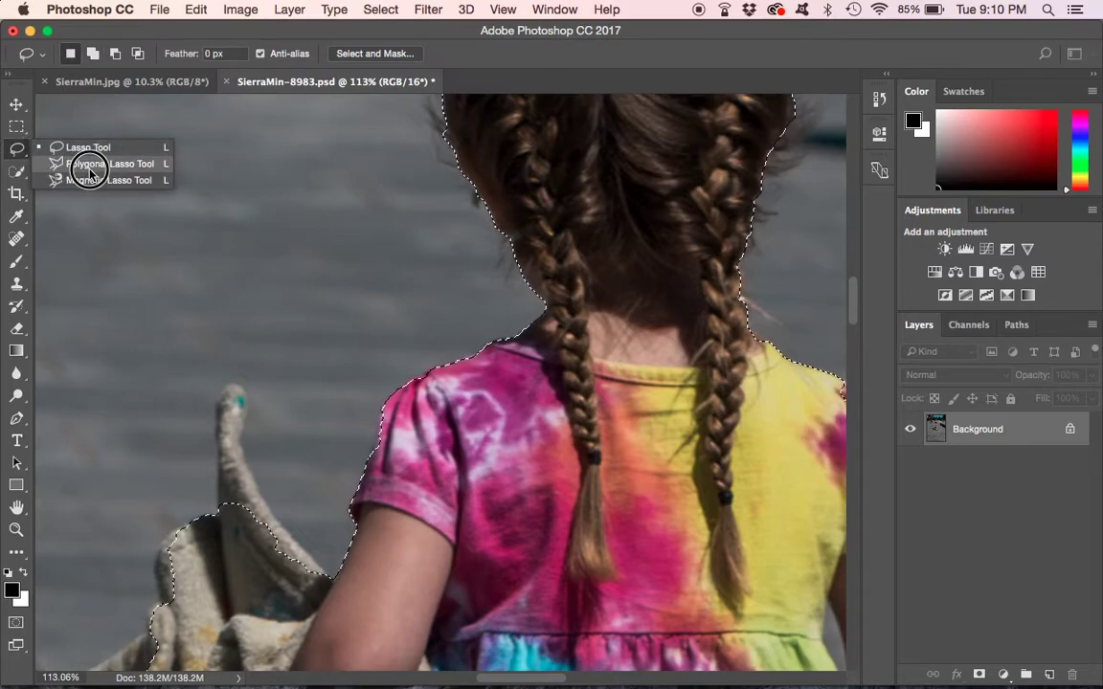
left_click(88, 166)
scroll(426, 444, "down", 2)
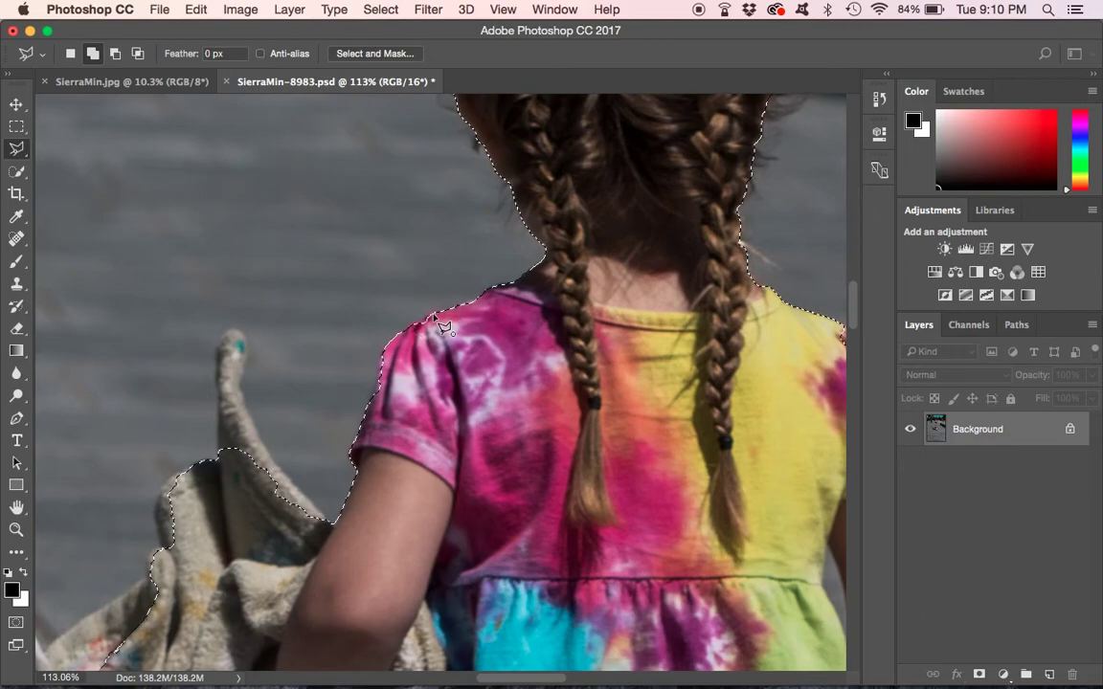
left_click(541, 404)
left_click(464, 439)
scroll(377, 505, "down", 3)
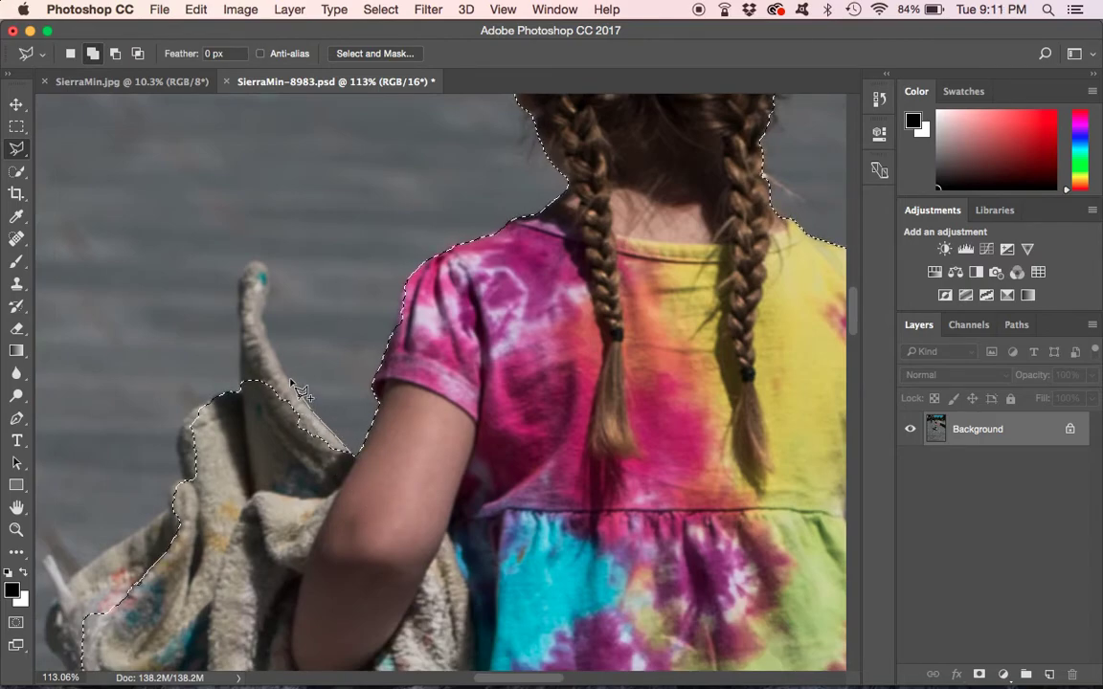
left_click(271, 347)
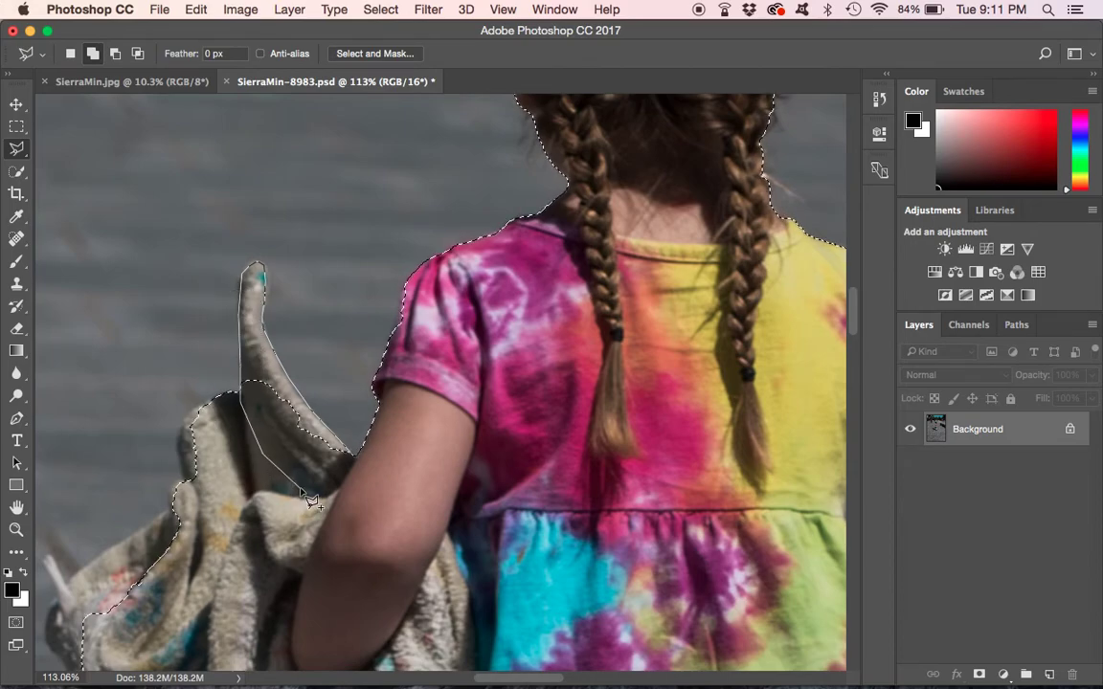
left_click(251, 418)
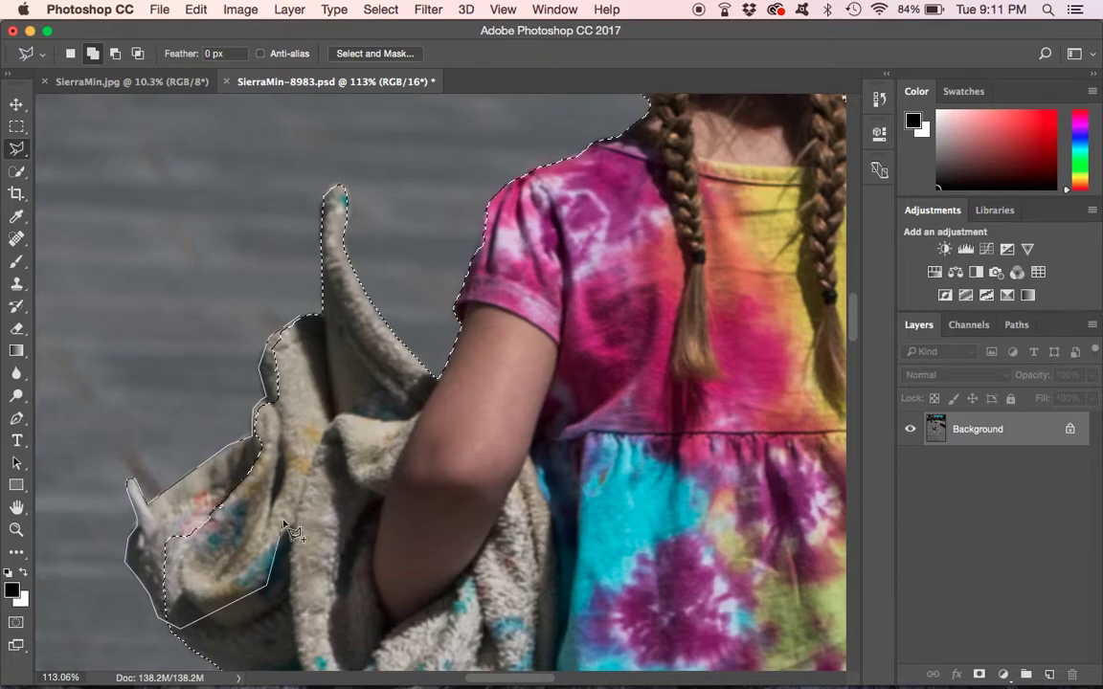
Step: Close the towel outline and add the towel's lower-left edge to the selection
double_click(324, 475)
scroll(324, 476, "down", 10)
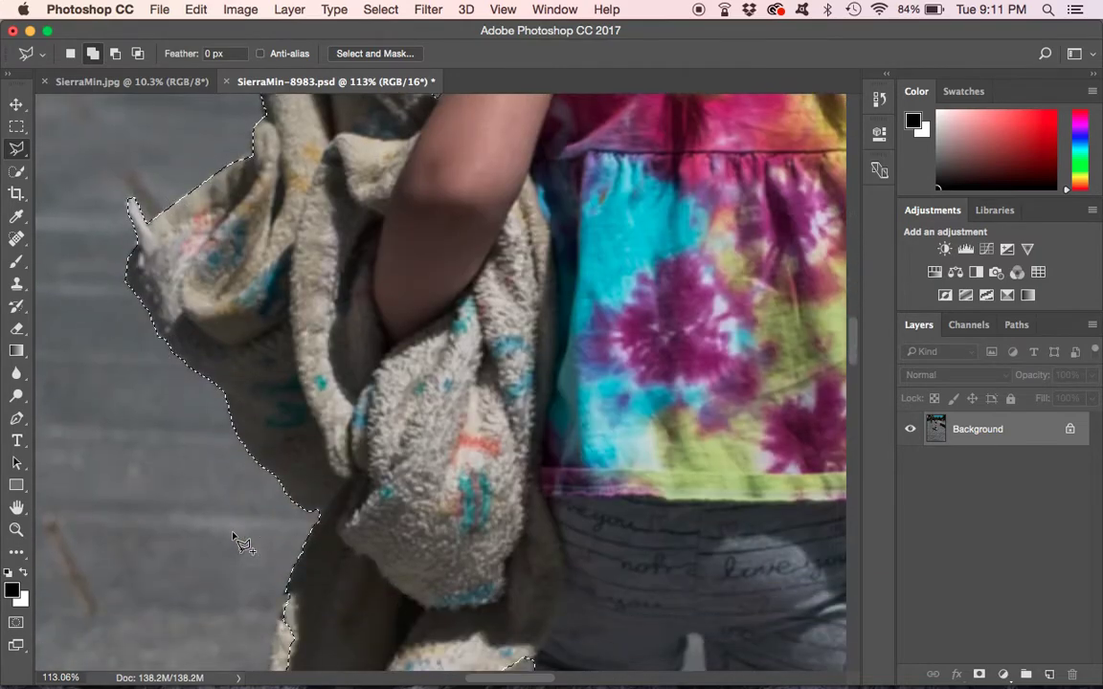
scroll(350, 536, "down", 2)
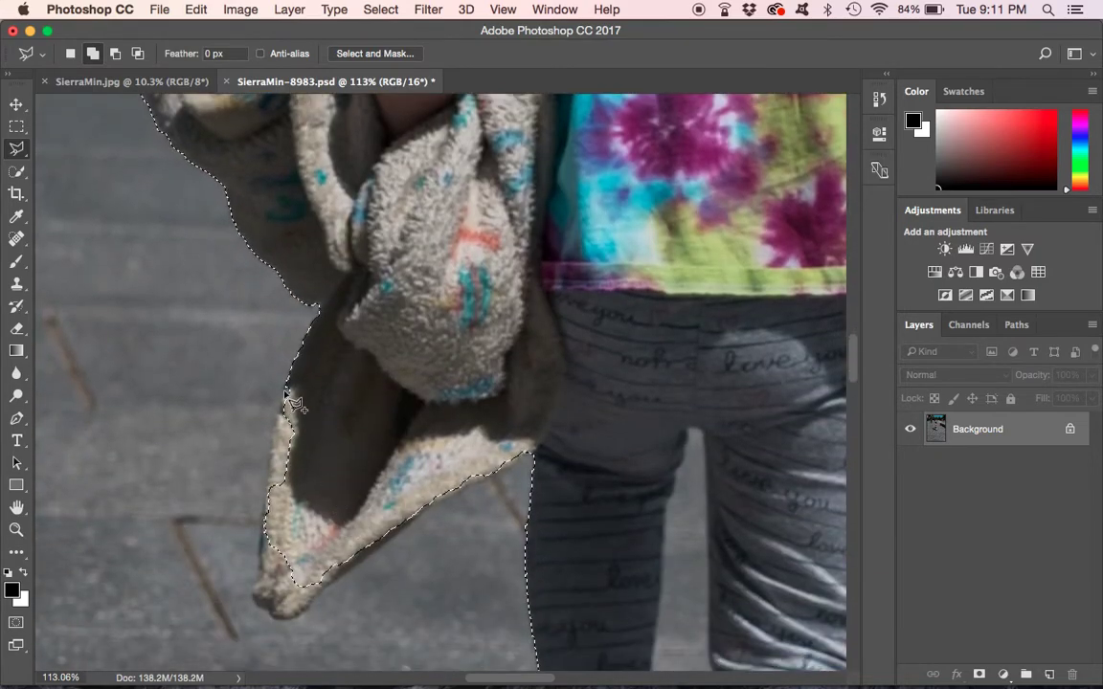
left_click(284, 391)
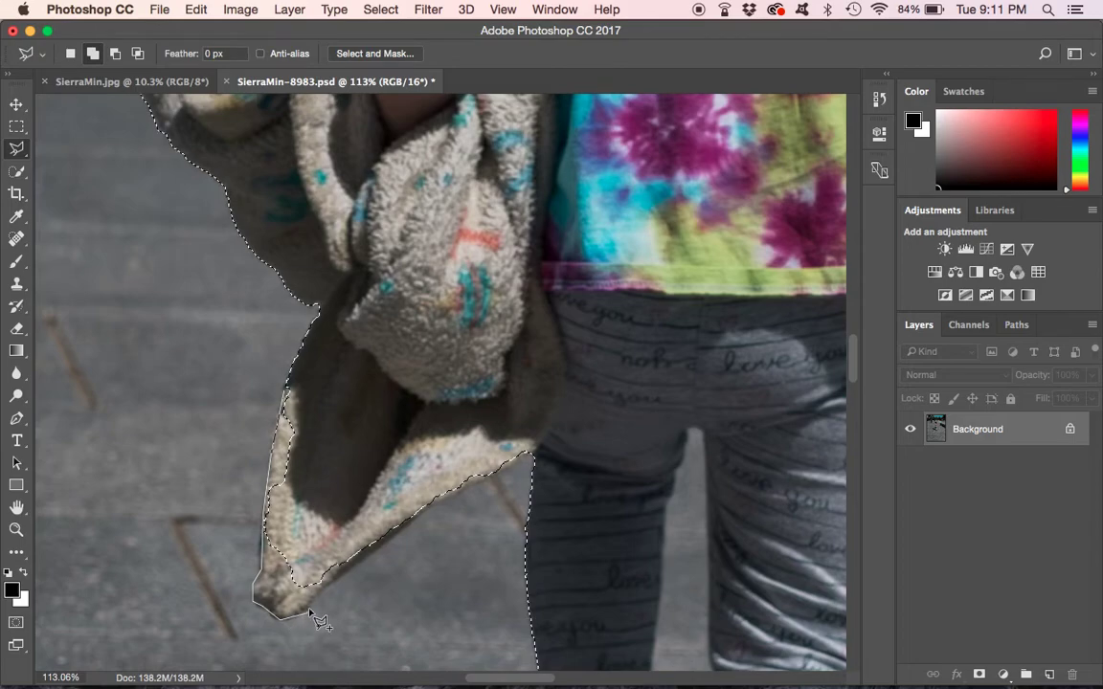
left_click(406, 430)
Step: Trace the shadow's top edge out to its pointed tip
scroll(460, 443, "down", 10)
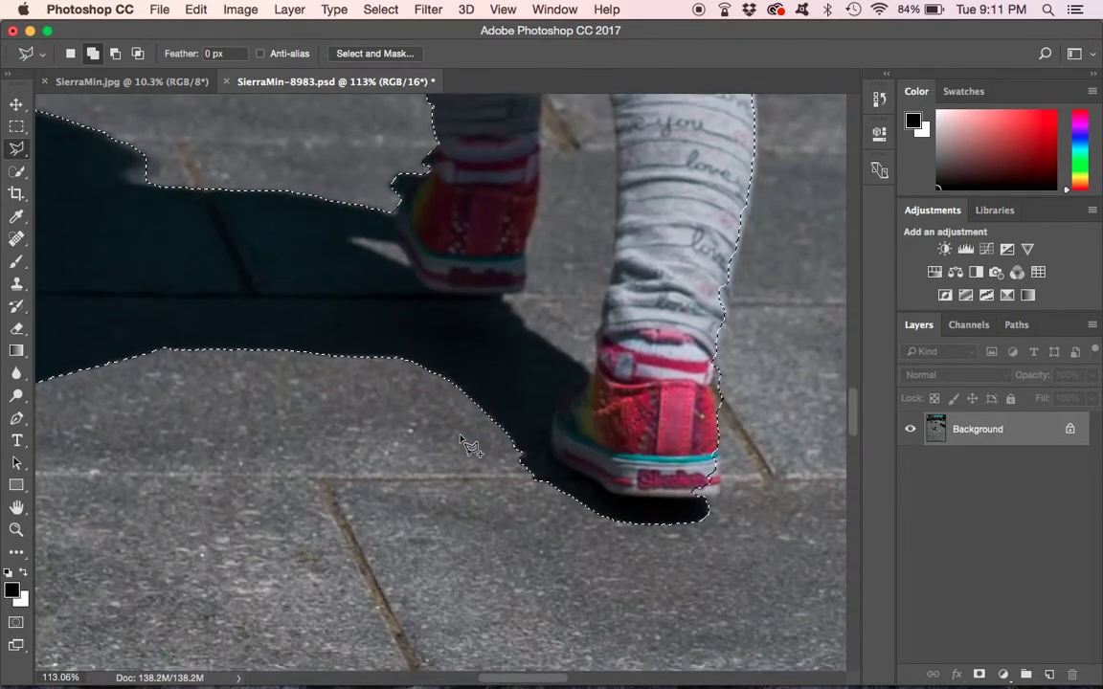
scroll(459, 443, "left", 2)
scroll(459, 442, "down", 4)
scroll(469, 445, "left", 3)
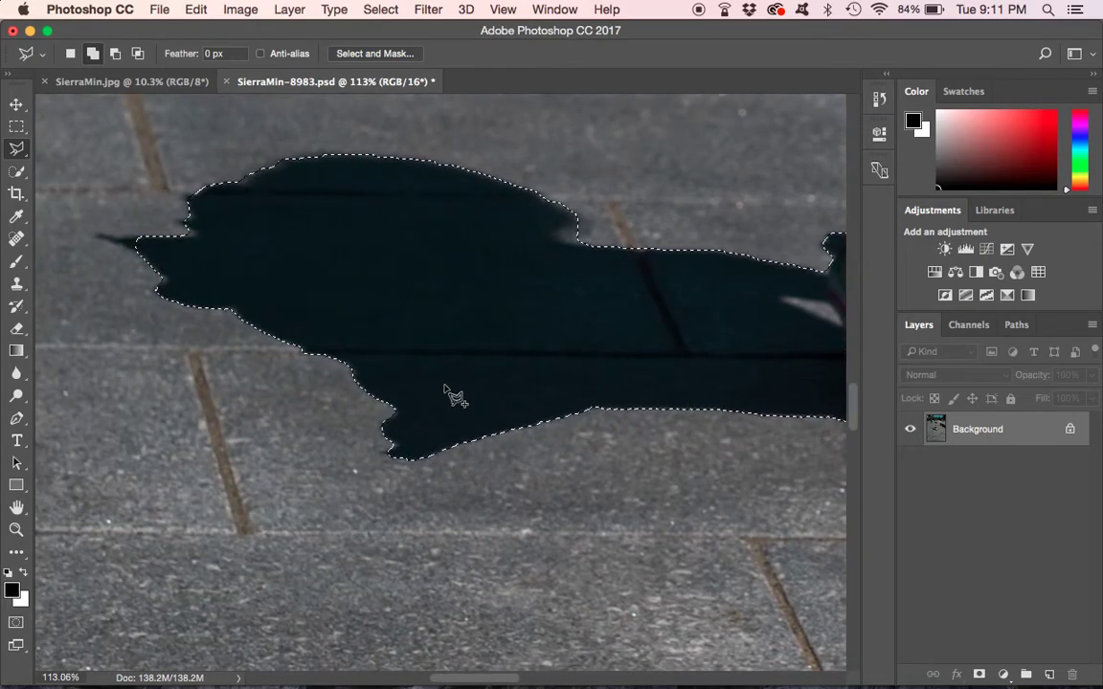
left_click(114, 234)
left_click(97, 236)
scroll(462, 306, "right", 10)
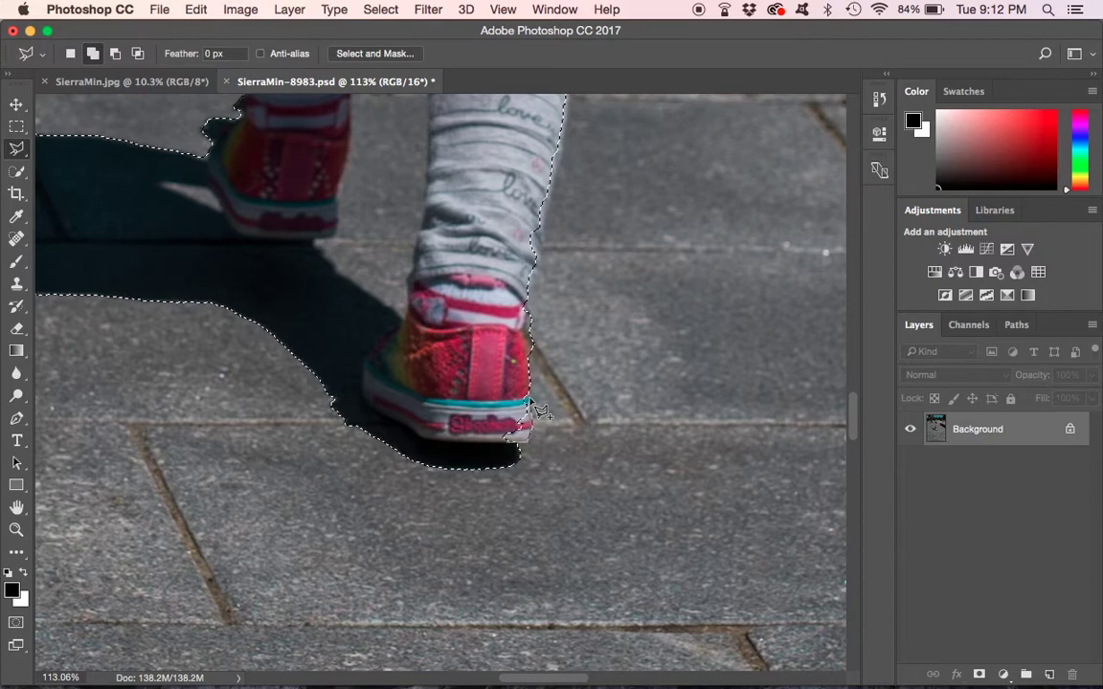
Step: Extend the selection from the shoe's back up the leg's outer edge
left_click(503, 328)
scroll(498, 345, "up", 3)
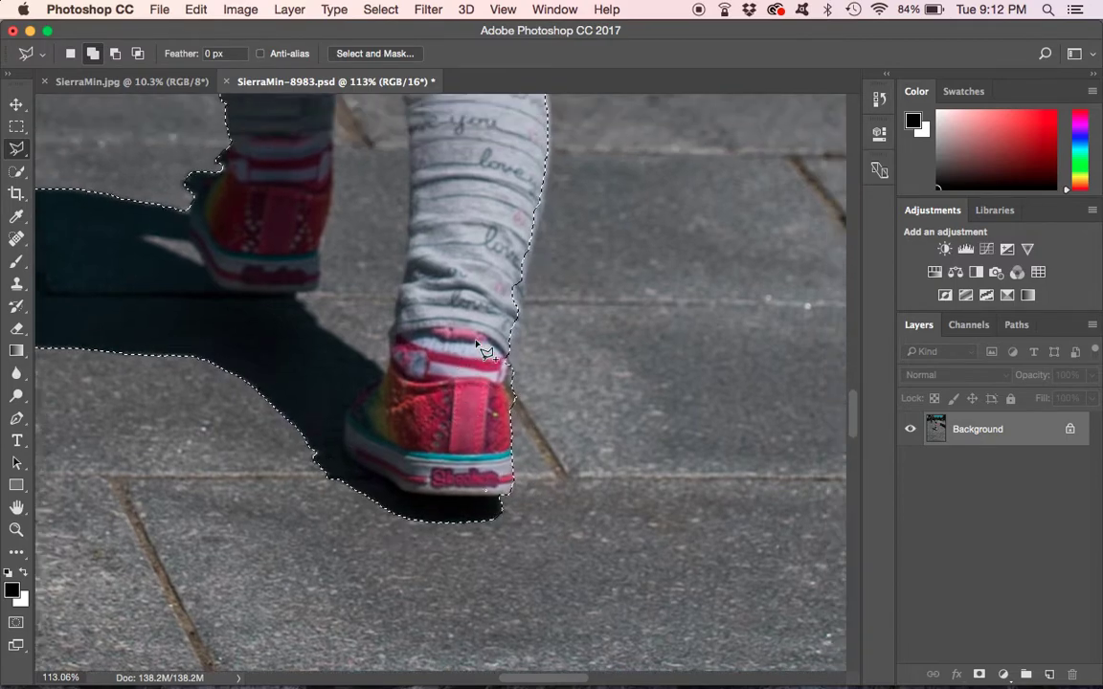
mouse_move(522, 349)
left_mouse_down()
mouse_move(519, 300)
mouse_move(550, 204)
left_mouse_up()
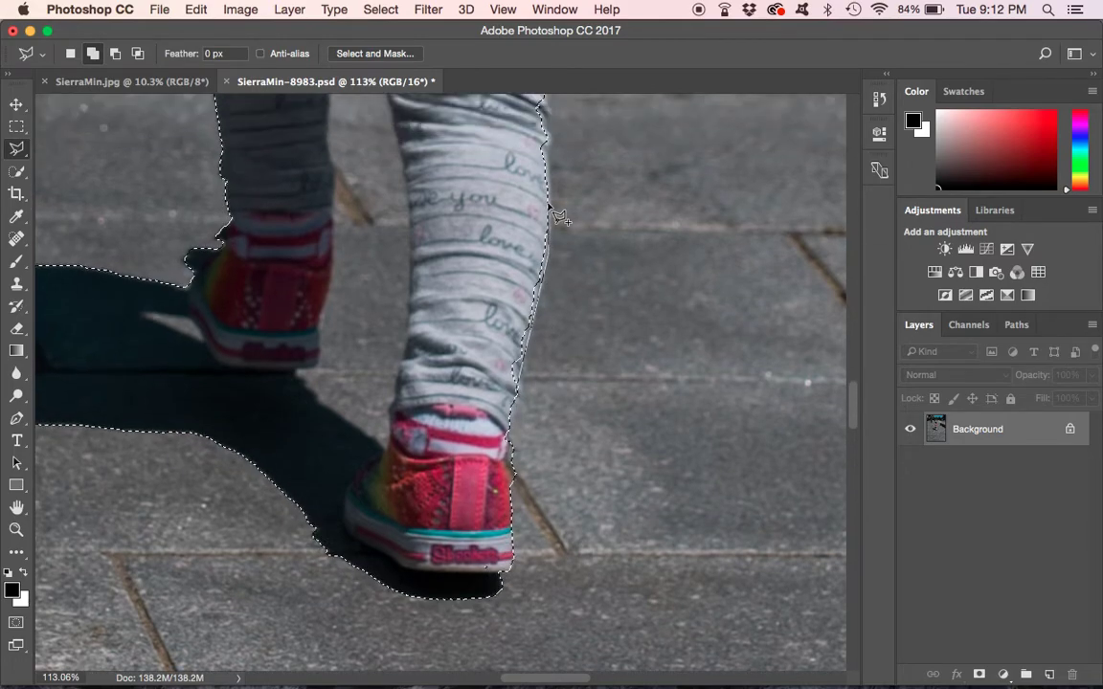
scroll(558, 211, "up", 3)
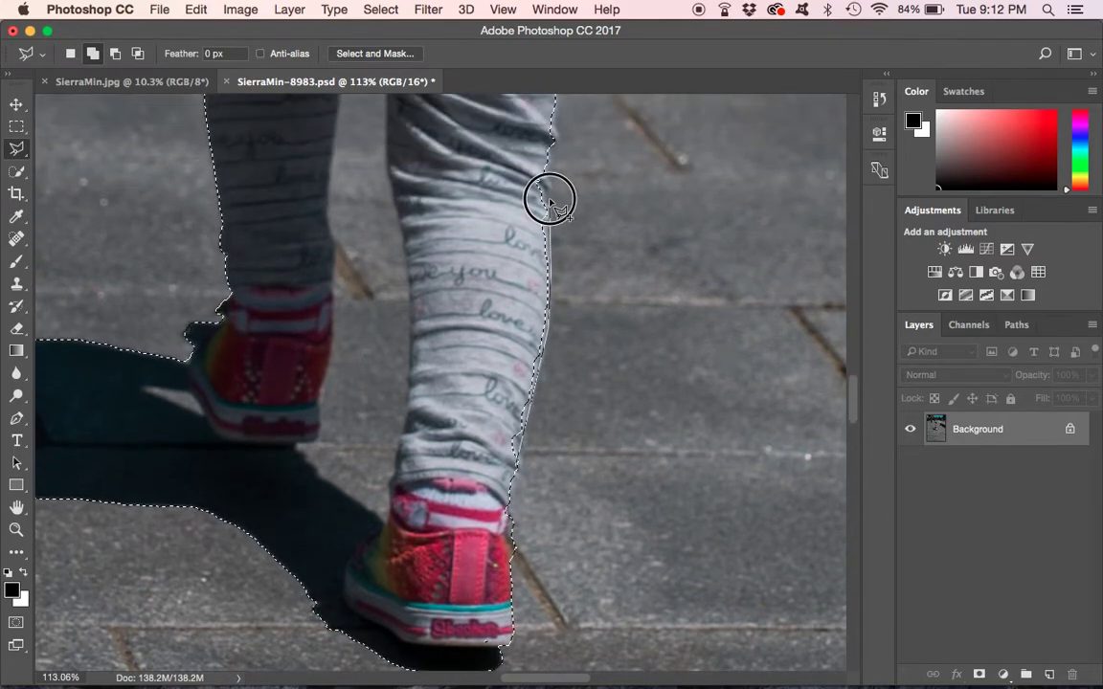
scroll(558, 191, "up", 3)
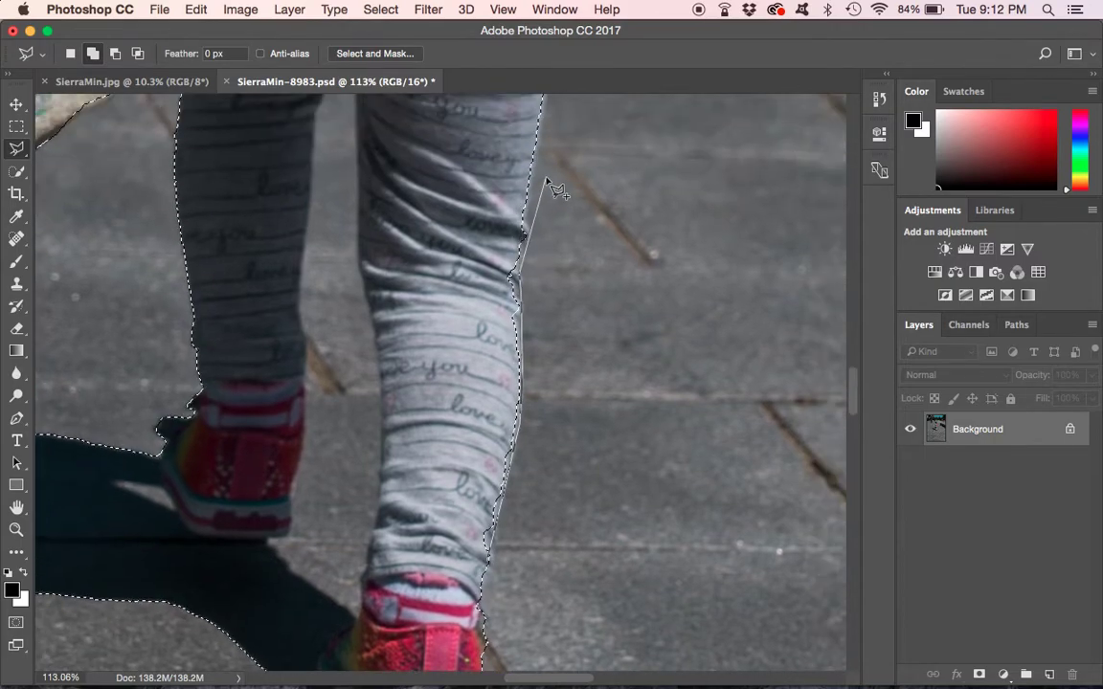
scroll(537, 167, "up", 3)
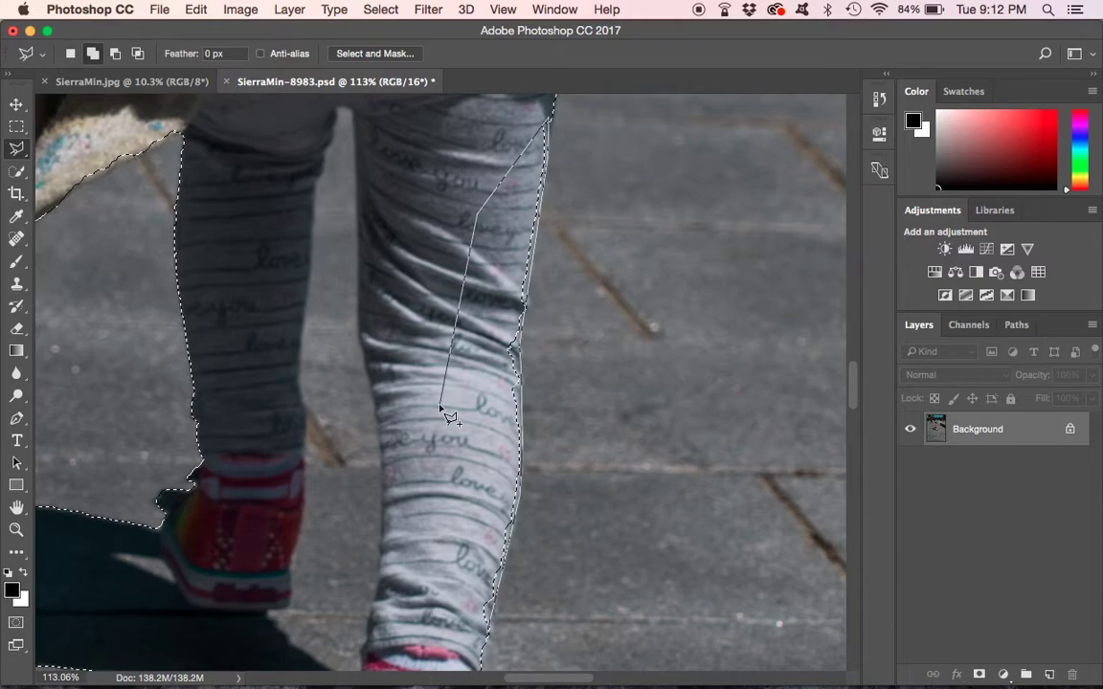
scroll(436, 515, "down", 2)
scroll(436, 515, "down", 6)
scroll(436, 515, "left", 5)
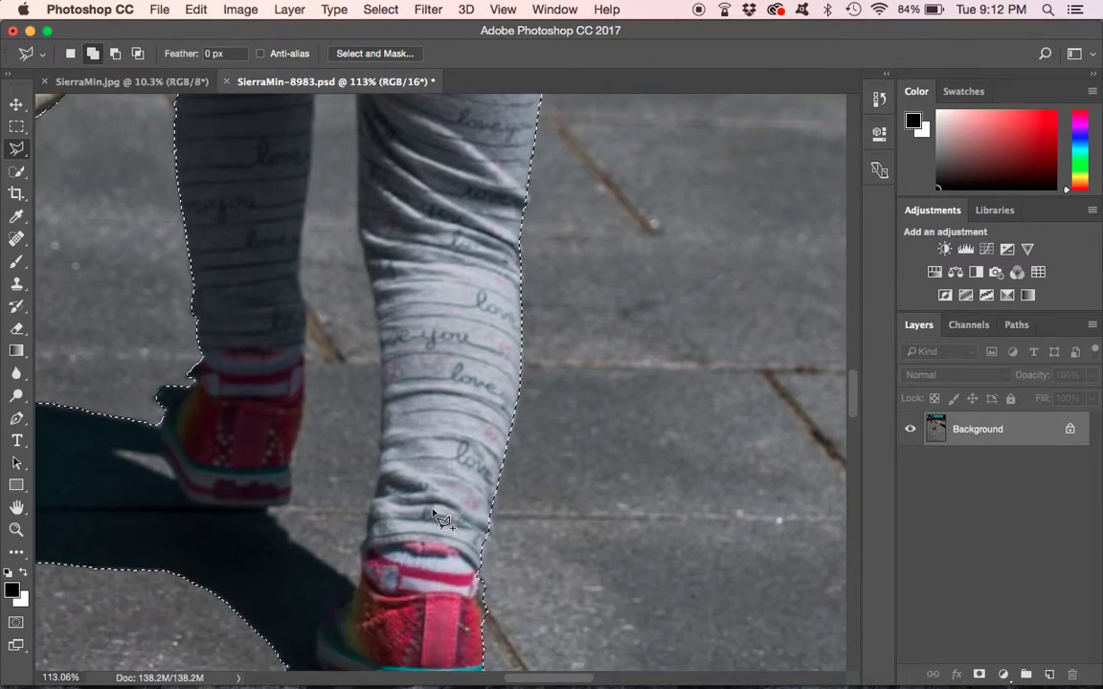
scroll(436, 517, "up", 20)
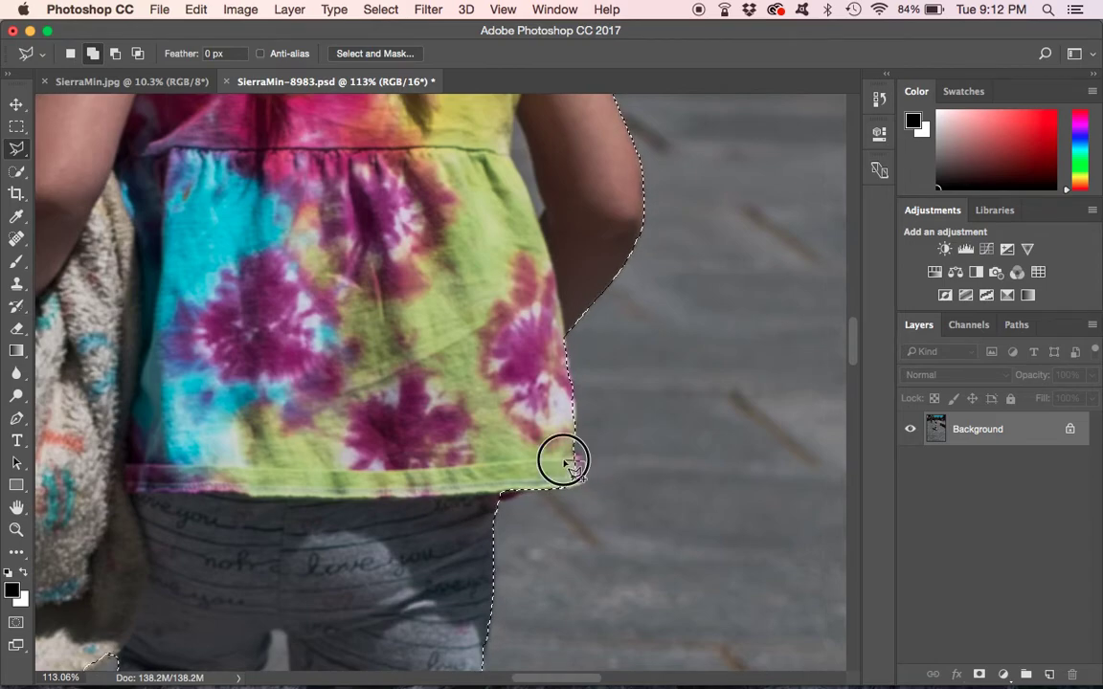
scroll(565, 464, "up", 12)
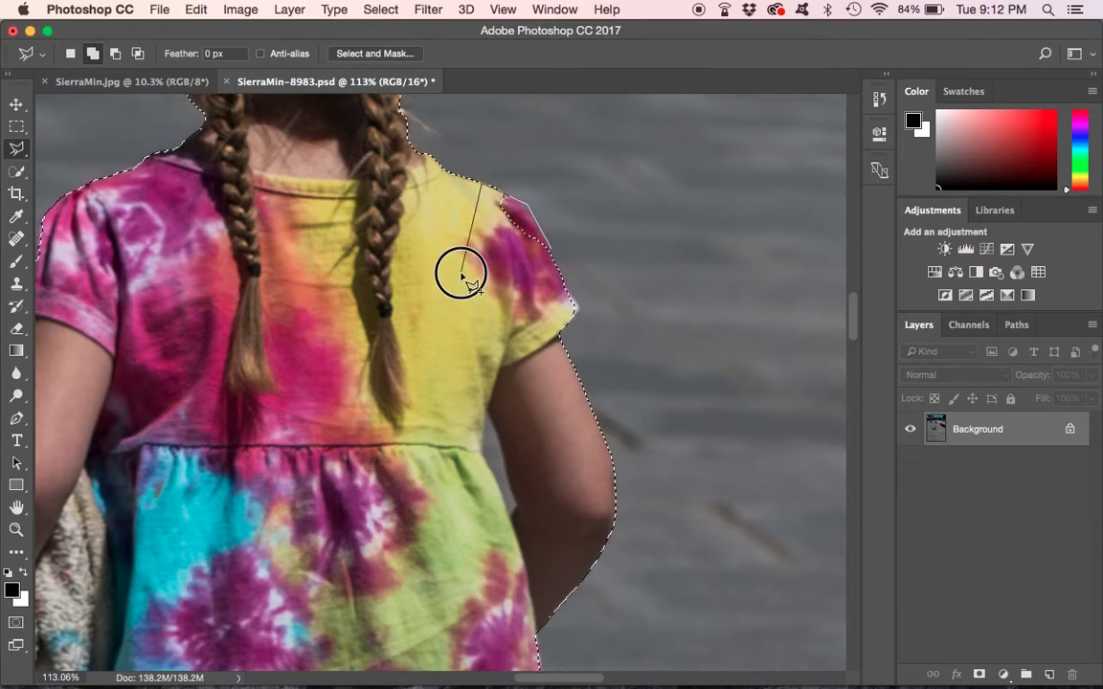
scroll(448, 352, "down", 5)
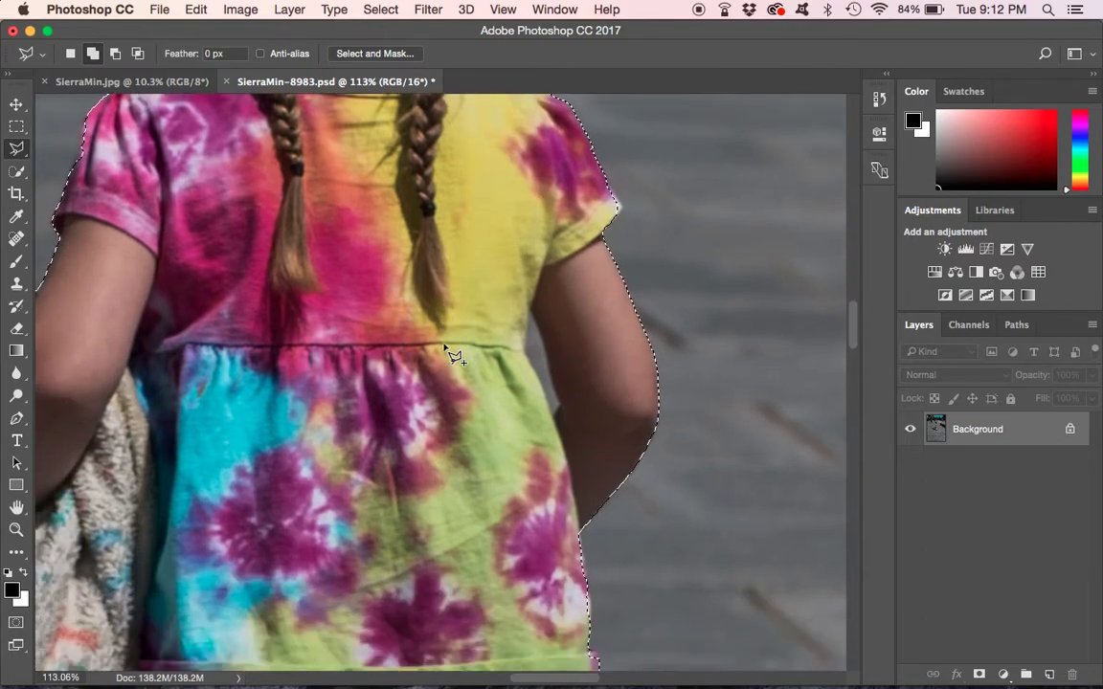
scroll(446, 346, "down", 2)
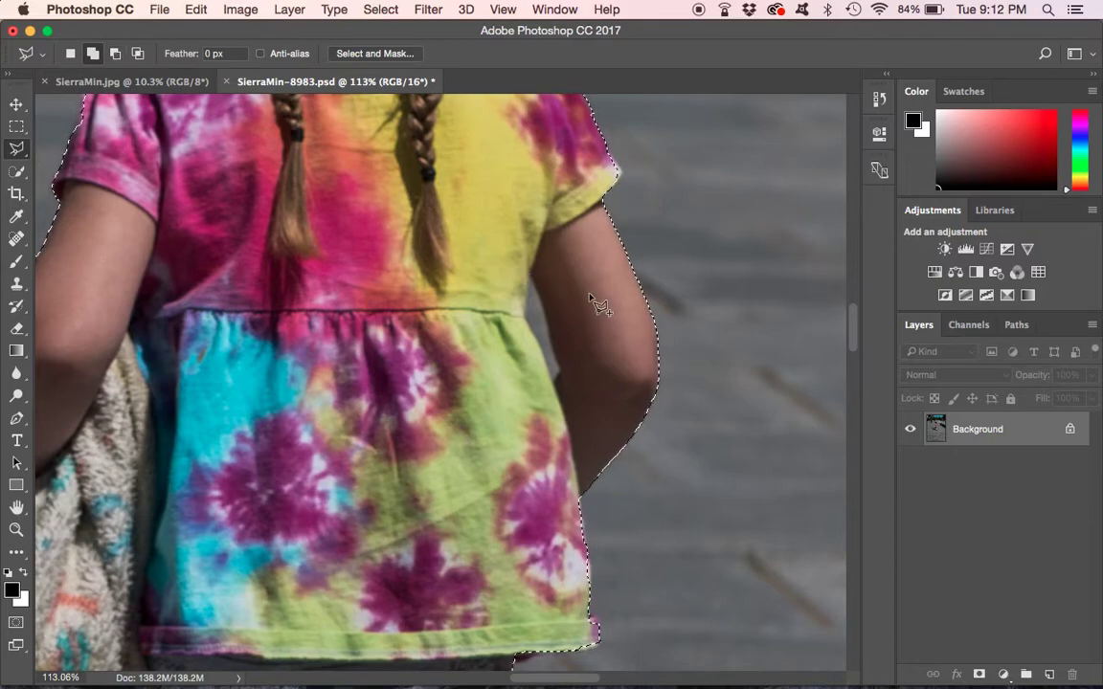
Step: Subtract the background slivers beside the arm and between the back shoe and shadow
key("alt")
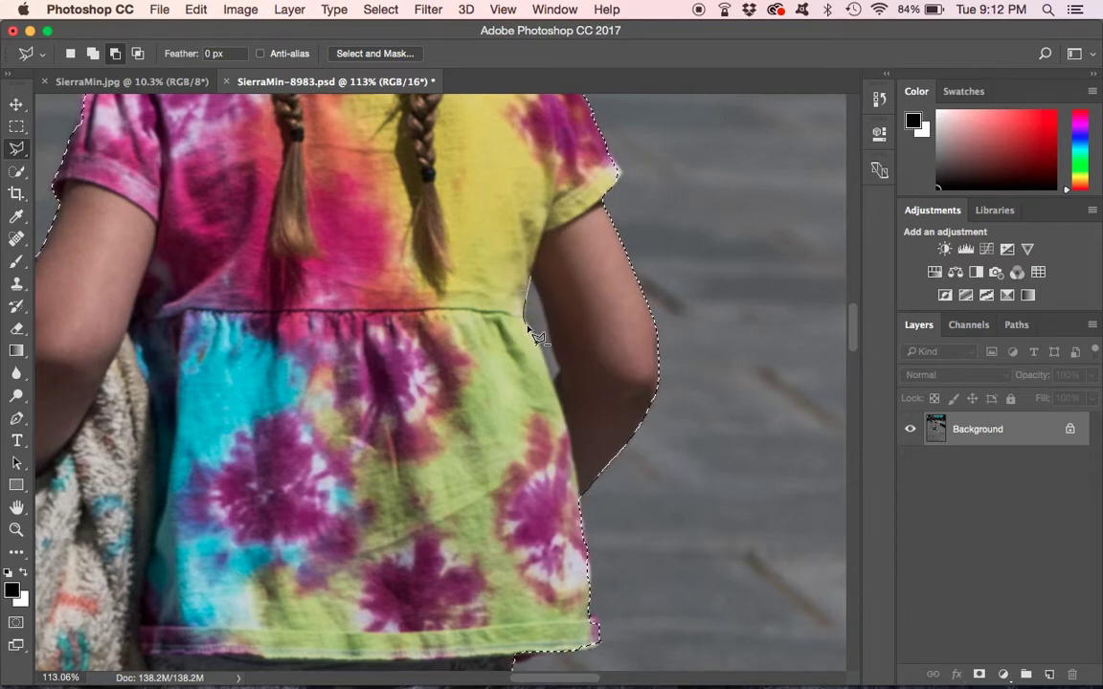
left_click_drag(529, 329, 551, 369)
mouse_move(554, 346)
left_mouse_down()
mouse_move(549, 296)
mouse_move(531, 273)
left_mouse_up()
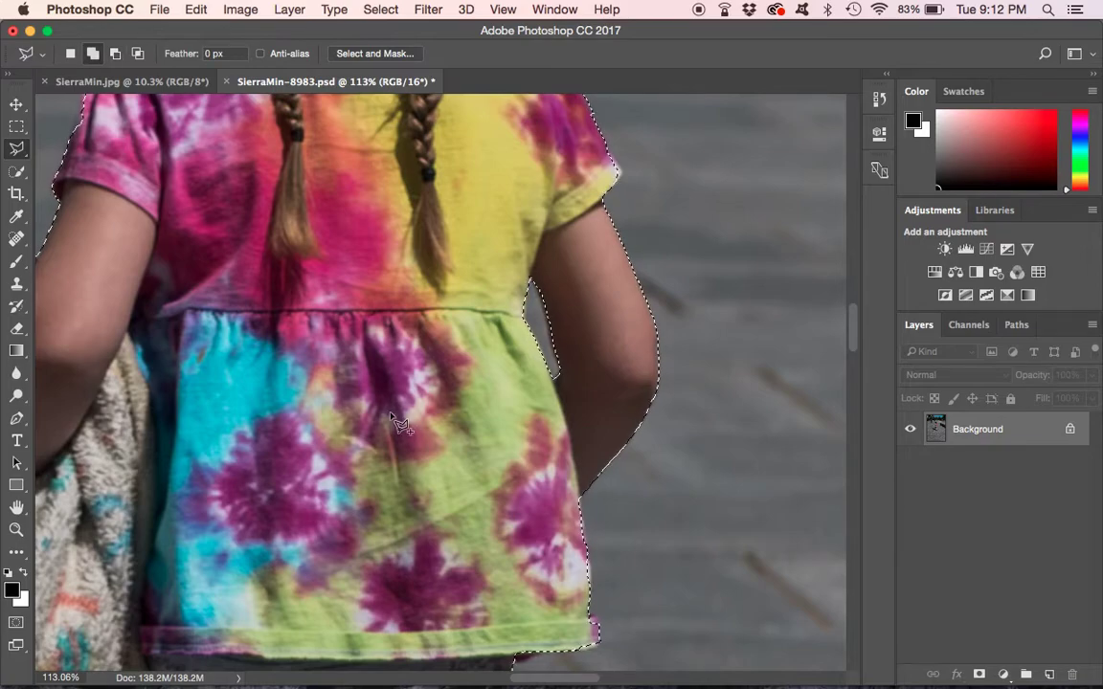
scroll(391, 422, "down", 5)
scroll(391, 422, "left", 5)
scroll(391, 421, "down", 15)
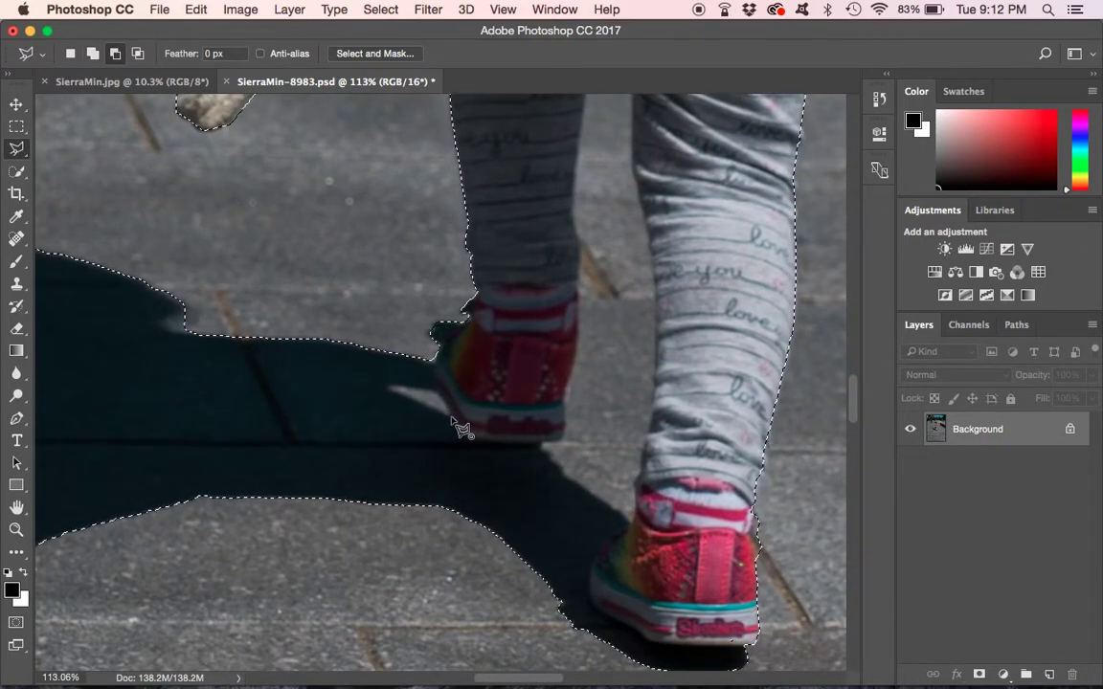
key("alt")
left_click_drag(444, 396, 387, 388)
left_click_drag(460, 431, 456, 427)
scroll(498, 418, "right", 10)
scroll(498, 419, "up", 5)
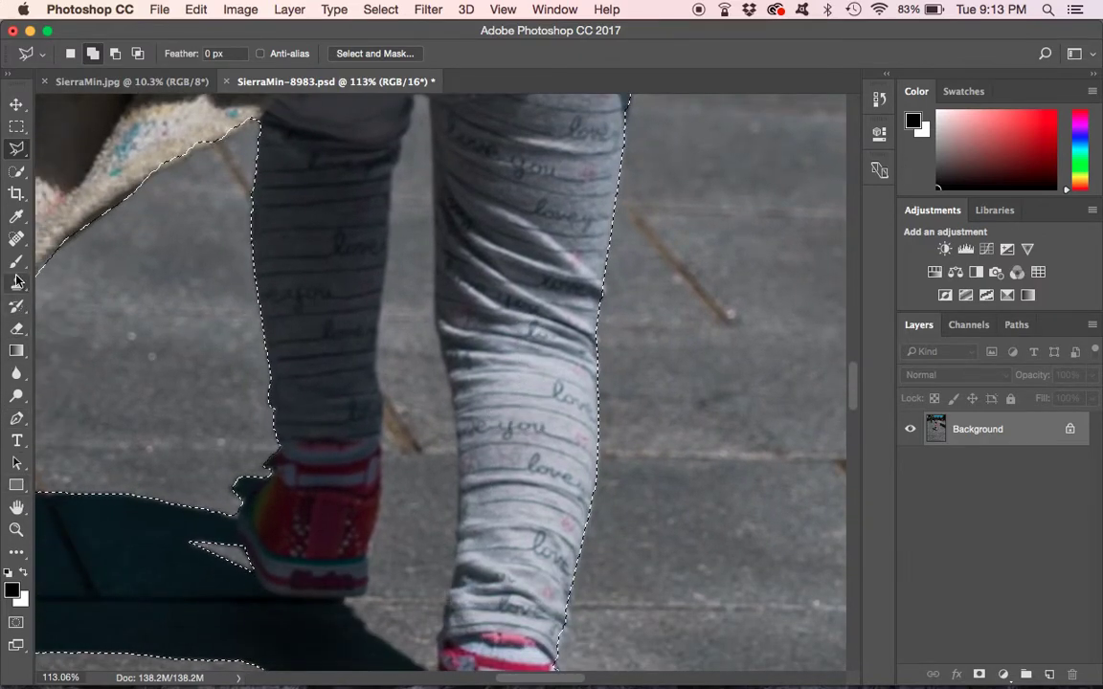
Step: Remove the pavement between the legs from the selection with Quick Selection
left_click(16, 170)
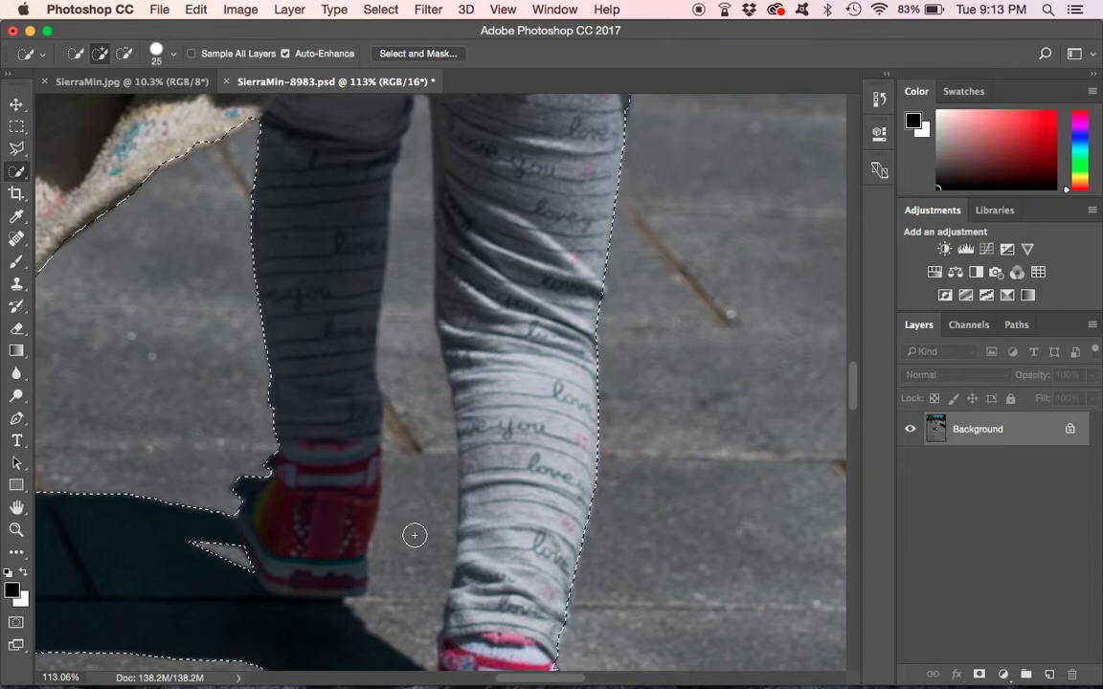
key("alt")
left_click_drag(418, 593, 426, 329)
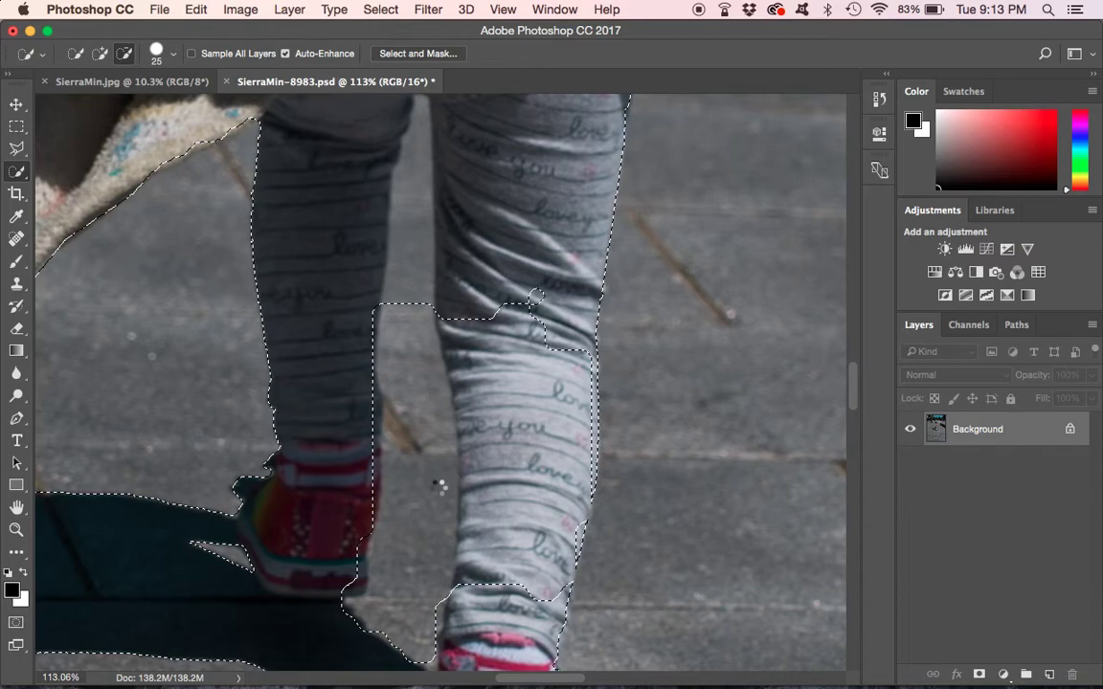
scroll(421, 532, "down", 4)
scroll(414, 450, "up", 1)
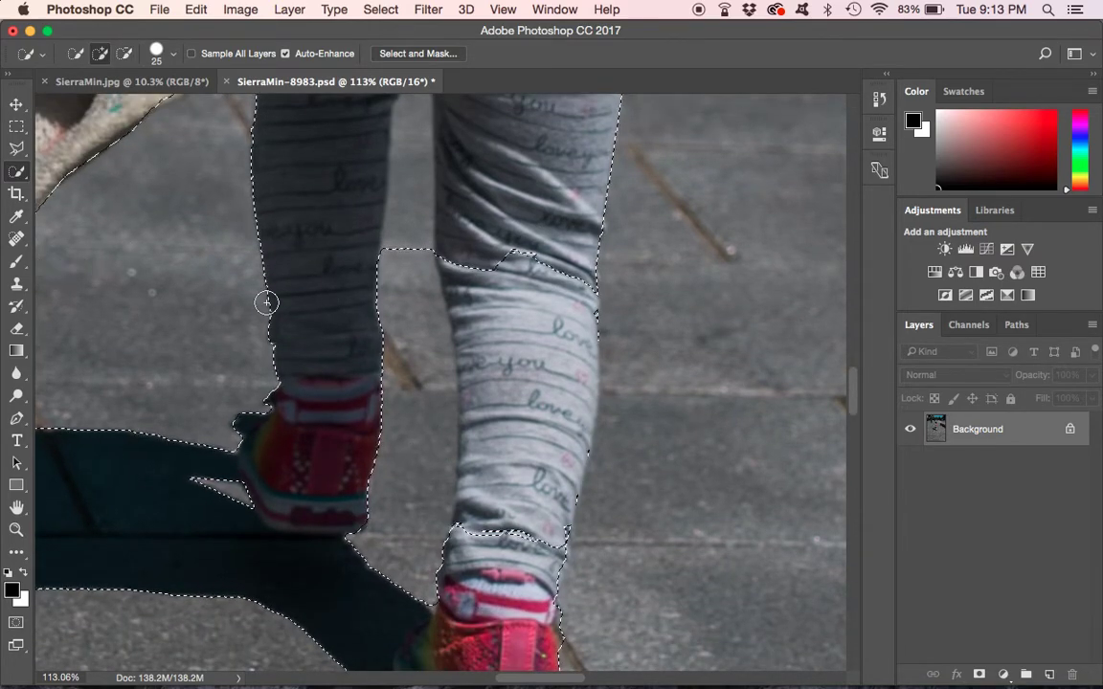
left_click(466, 336)
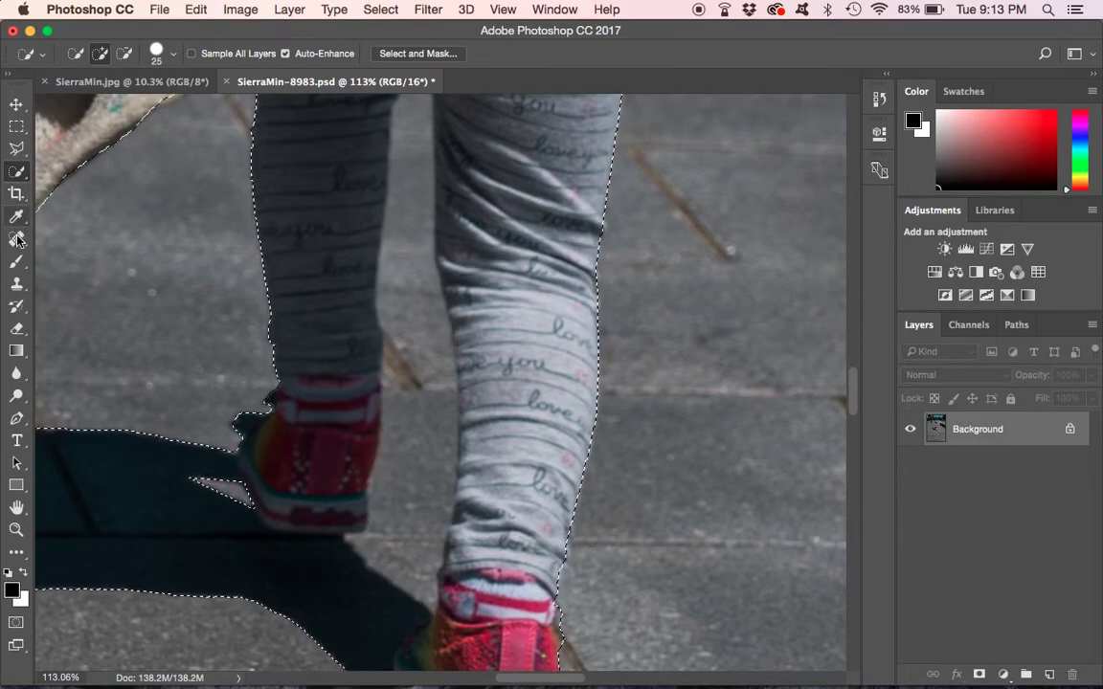
Step: Cut the remaining leg gap out with a Polygonal Lasso outline
left_click(17, 150)
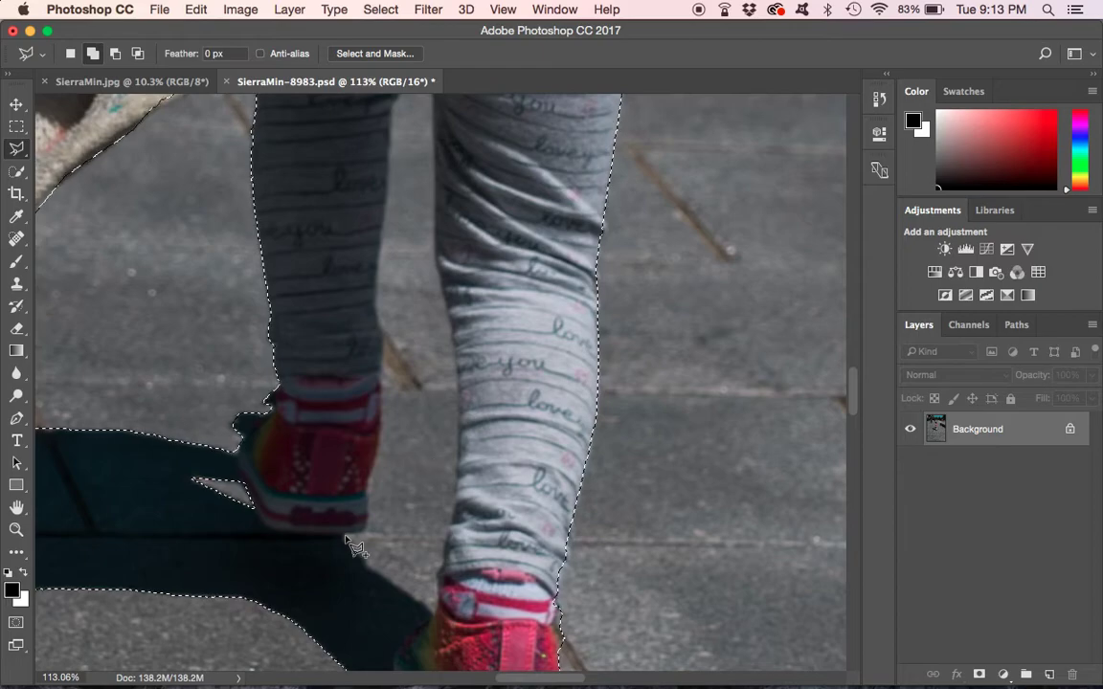
key("alt")
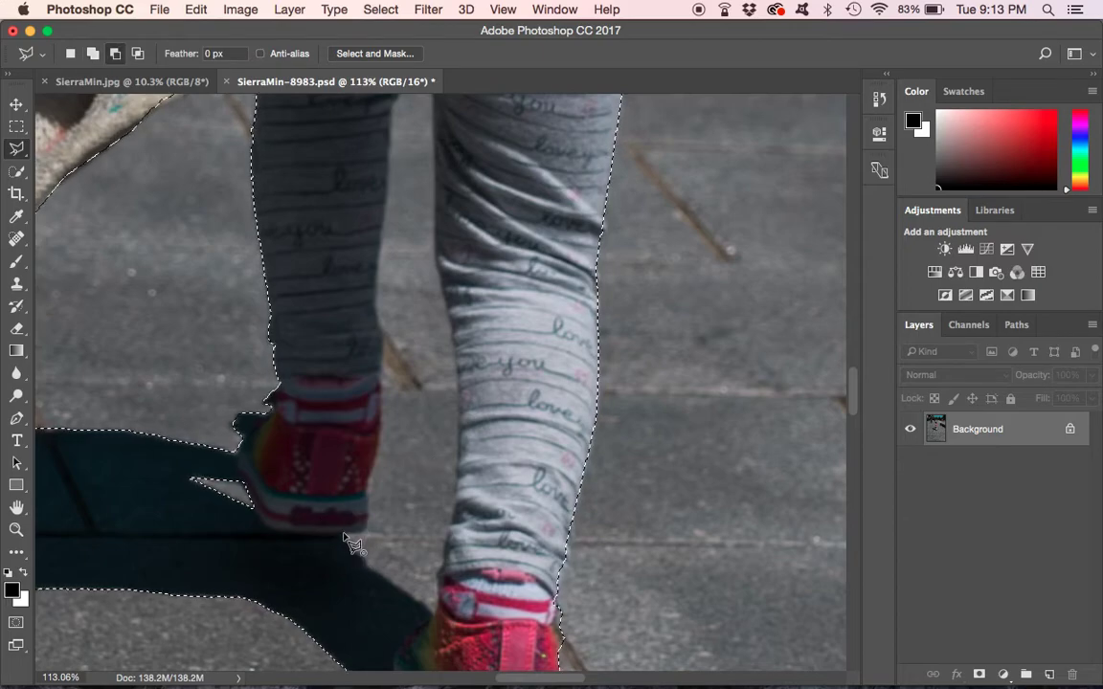
left_click(345, 537)
left_click(436, 613)
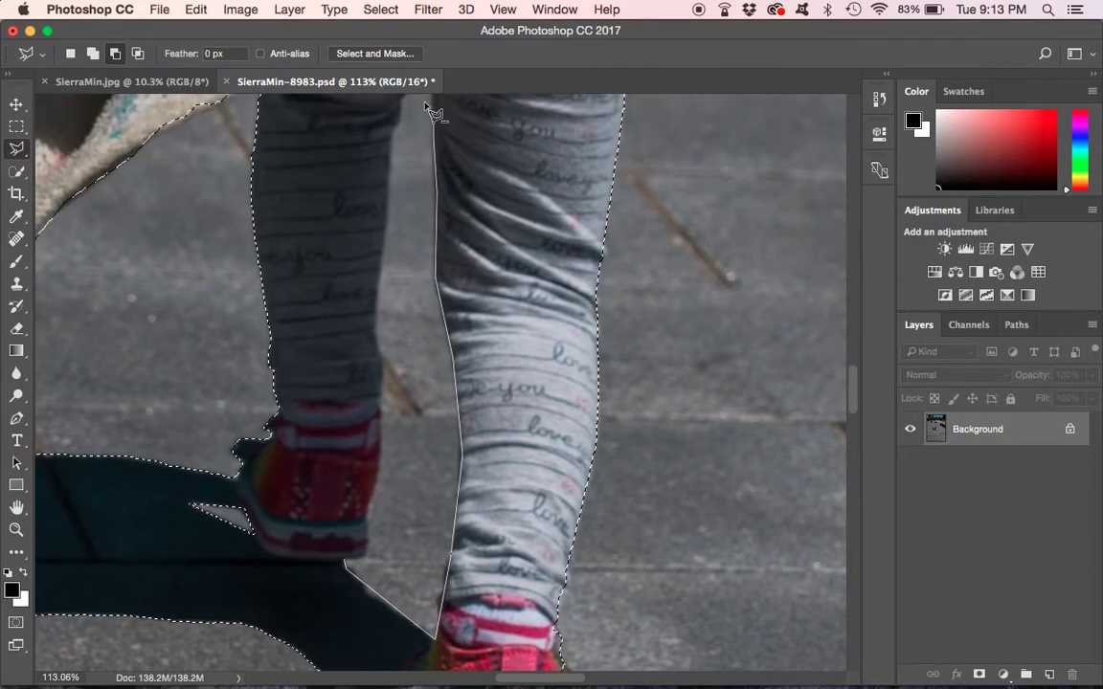
left_click(392, 144)
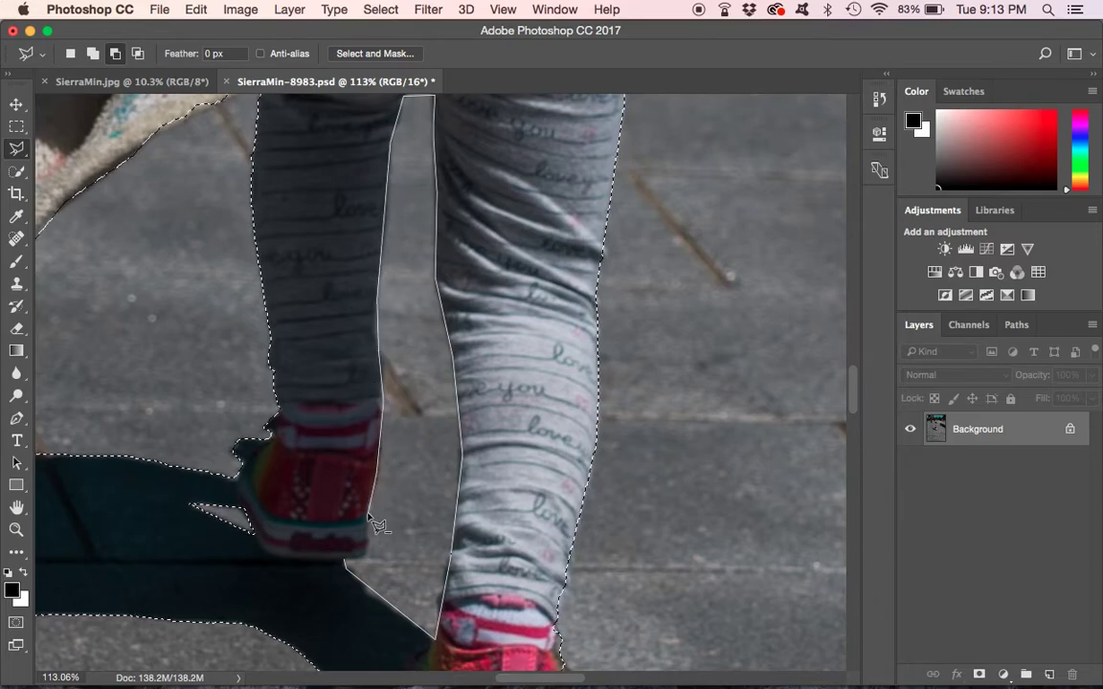
left_click(369, 550)
left_click(346, 556)
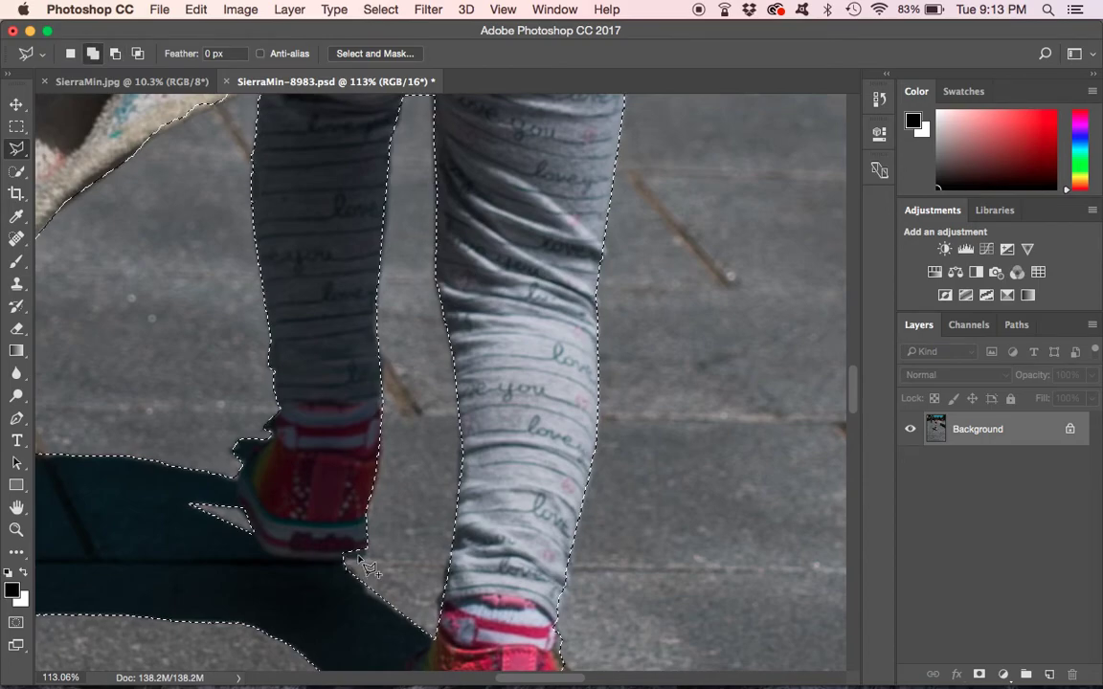
scroll(430, 505, "down", 10)
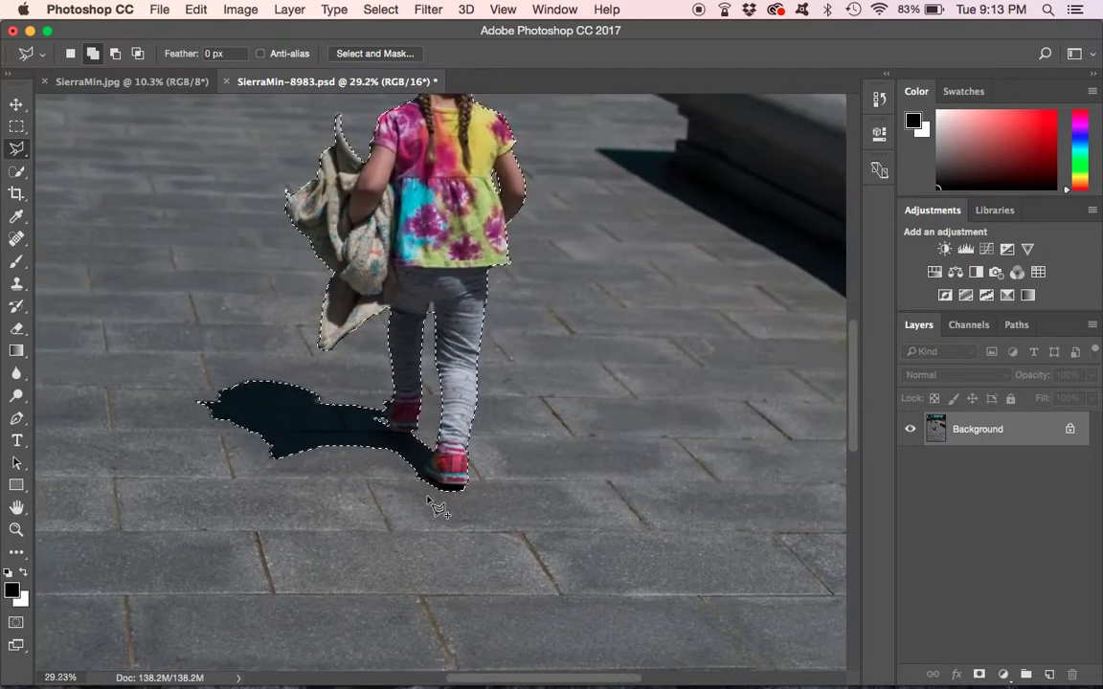
Step: Trim the small pavement notch along the shadow's top edge from the selection
scroll(431, 508, "up", 5)
scroll(436, 512, "down", 2)
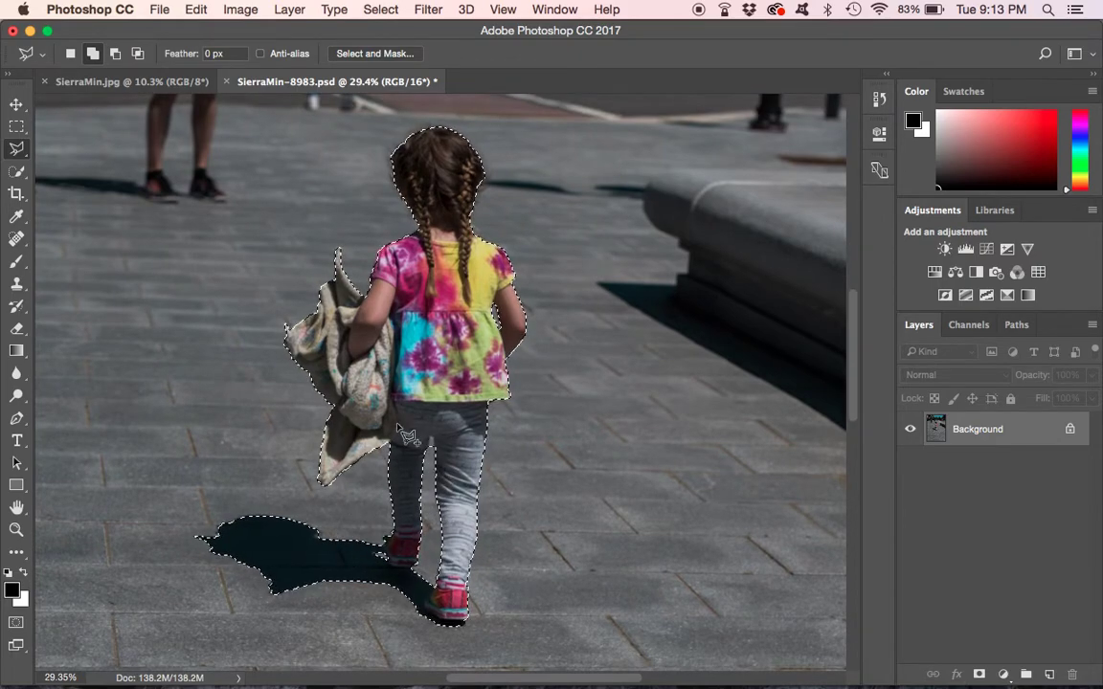
scroll(412, 326, "up", 3)
scroll(363, 316, "down", 8)
scroll(361, 326, "up", 6)
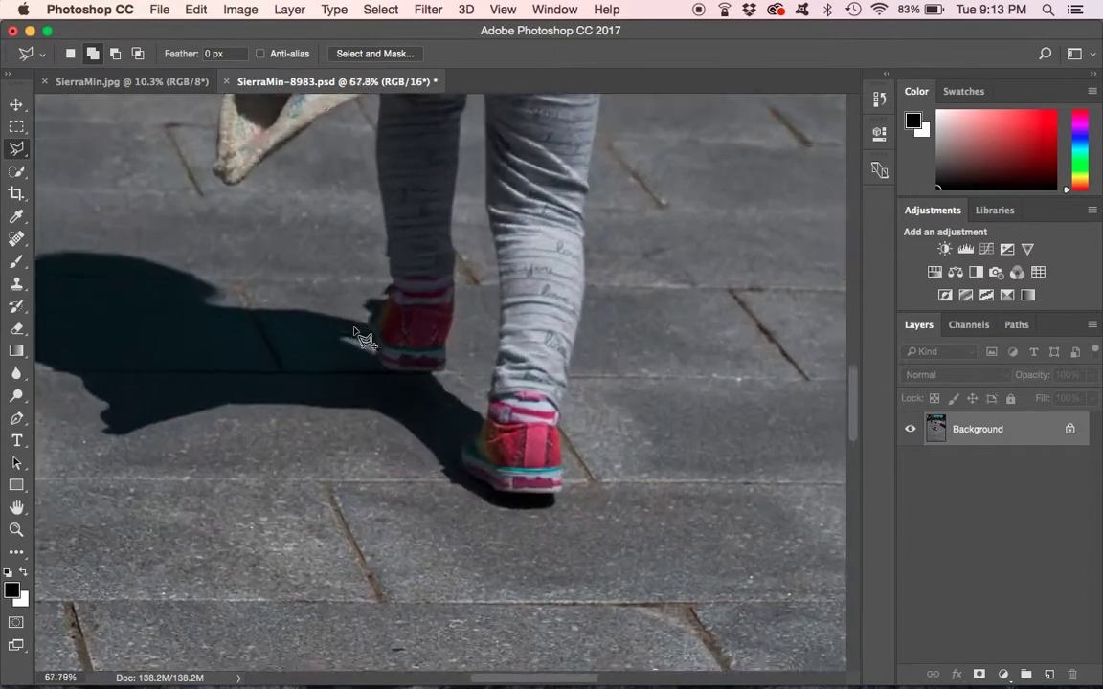
scroll(362, 335, "up", 4)
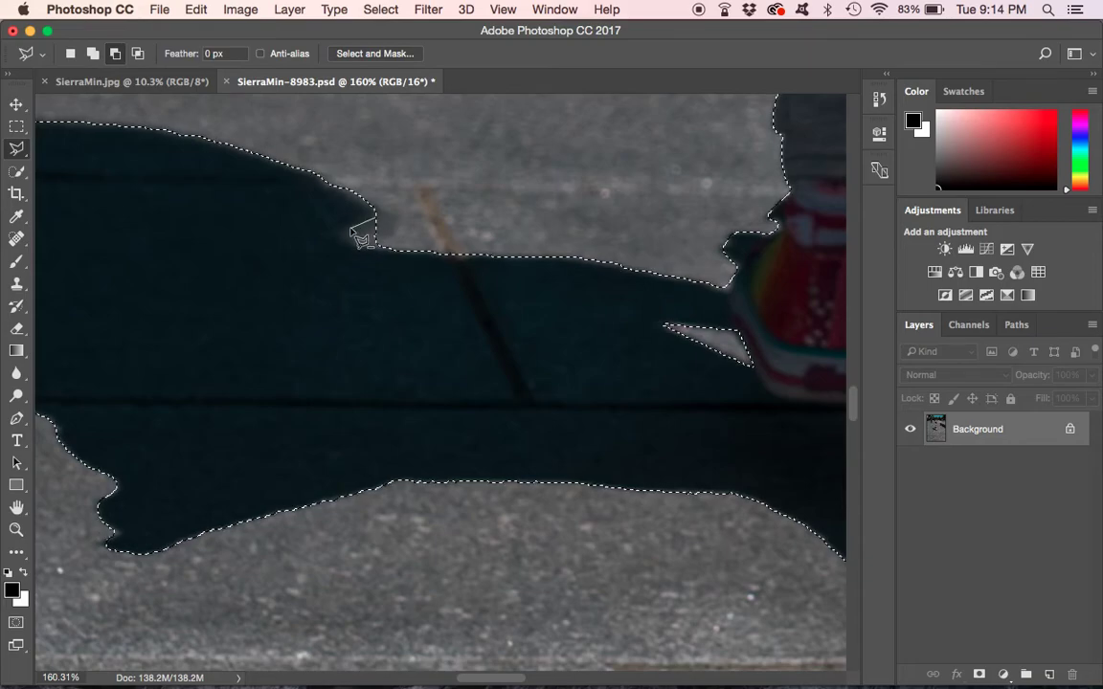
left_click(354, 243)
left_click(348, 233)
left_click(371, 219)
left_click(376, 247)
left_click(390, 247)
scroll(431, 229, "up", 10)
scroll(431, 230, "down", 4)
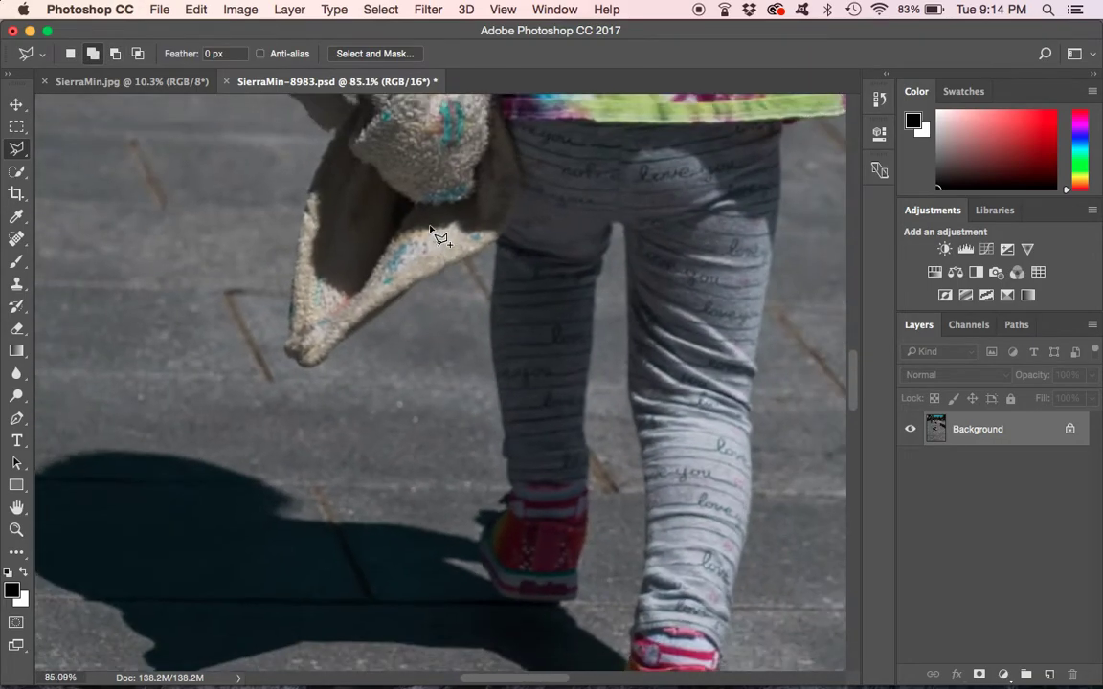
scroll(431, 230, "up", 5)
scroll(433, 233, "down", 2)
scroll(433, 233, "up", 6)
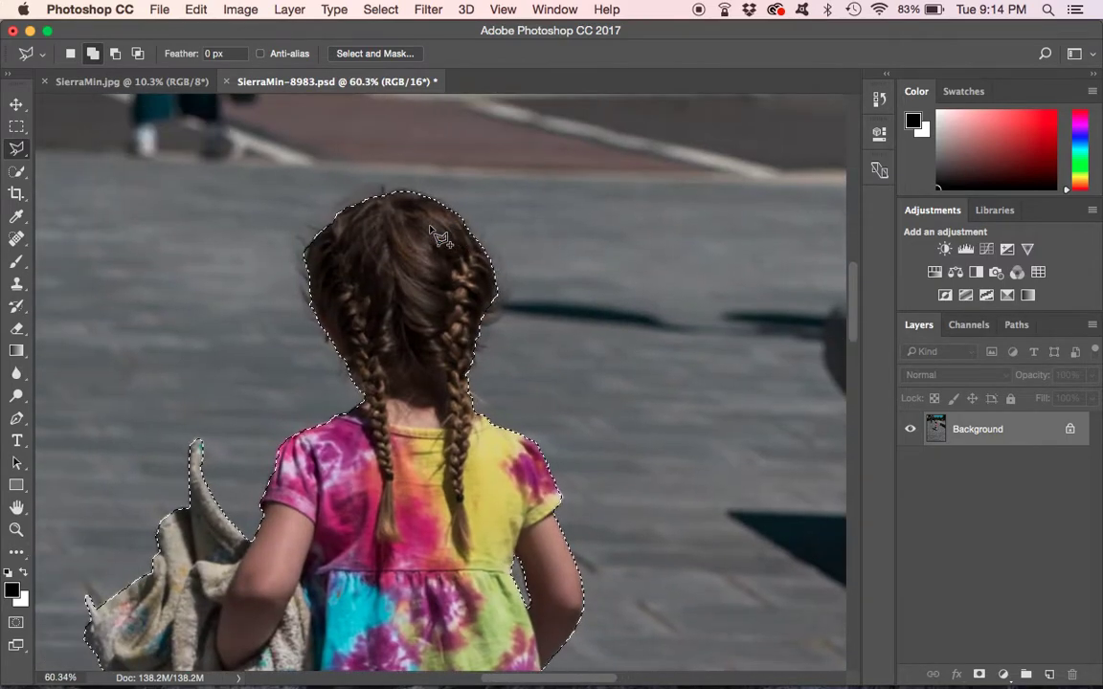
scroll(433, 232, "up", 3)
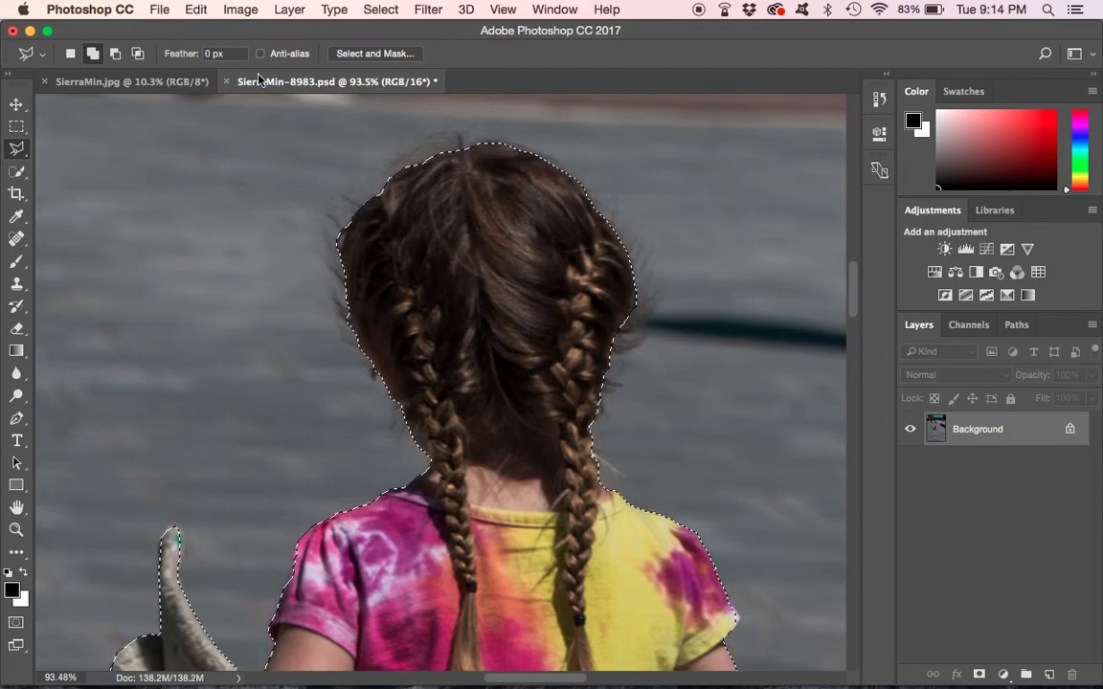
Step: Open Select and Mask with Onion Skin view at about 14% transparency
left_click(365, 58)
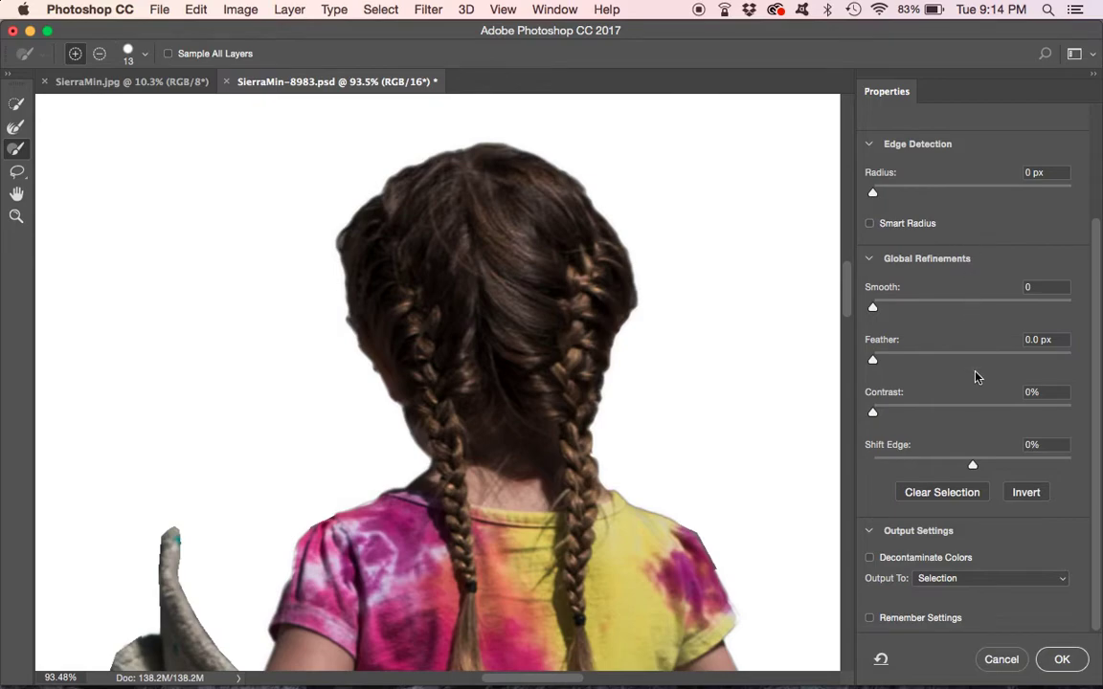
scroll(967, 376, "up", 3)
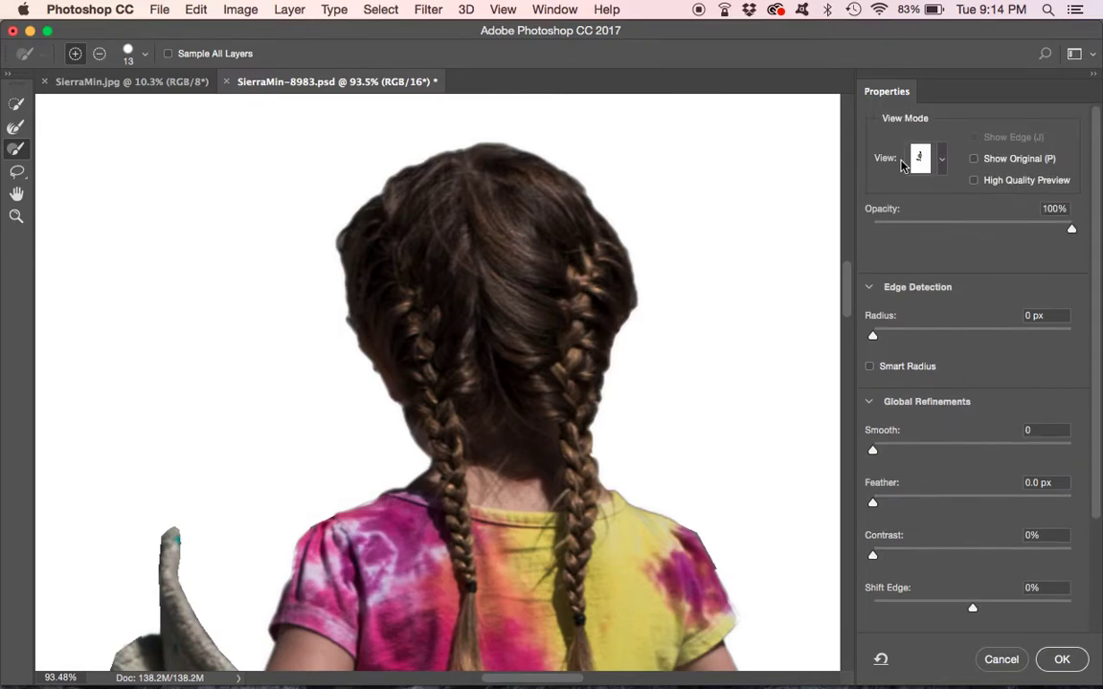
left_click(943, 161)
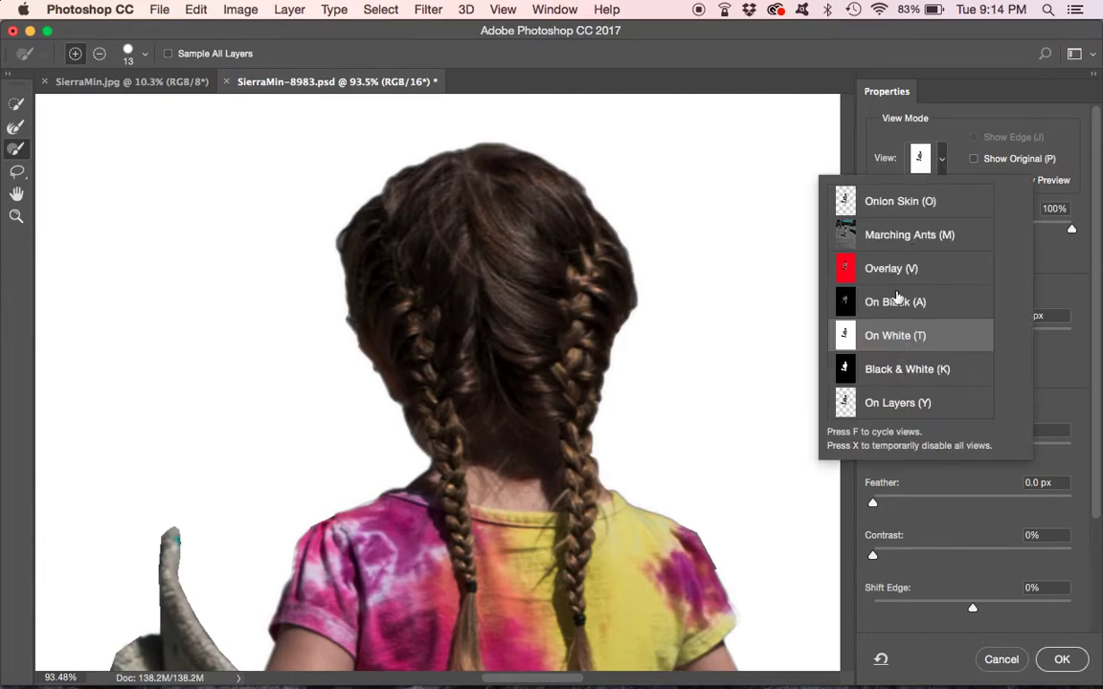
left_click(908, 202)
left_click(1042, 230)
left_click_drag(1042, 230, 878, 231)
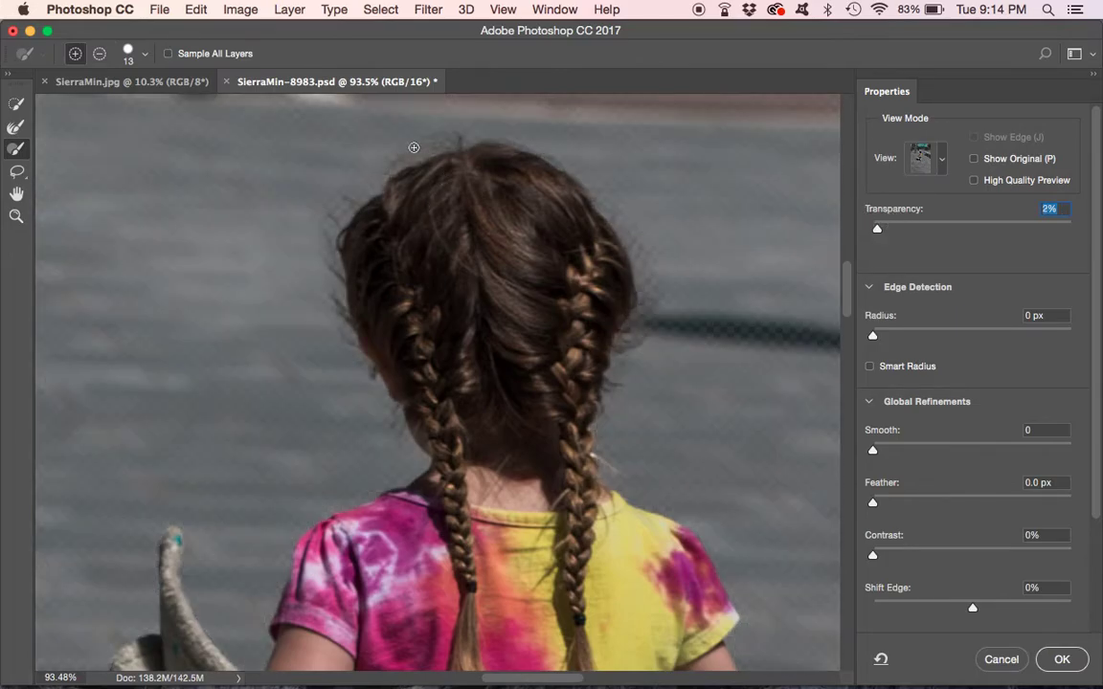
left_click_drag(880, 221, 903, 237)
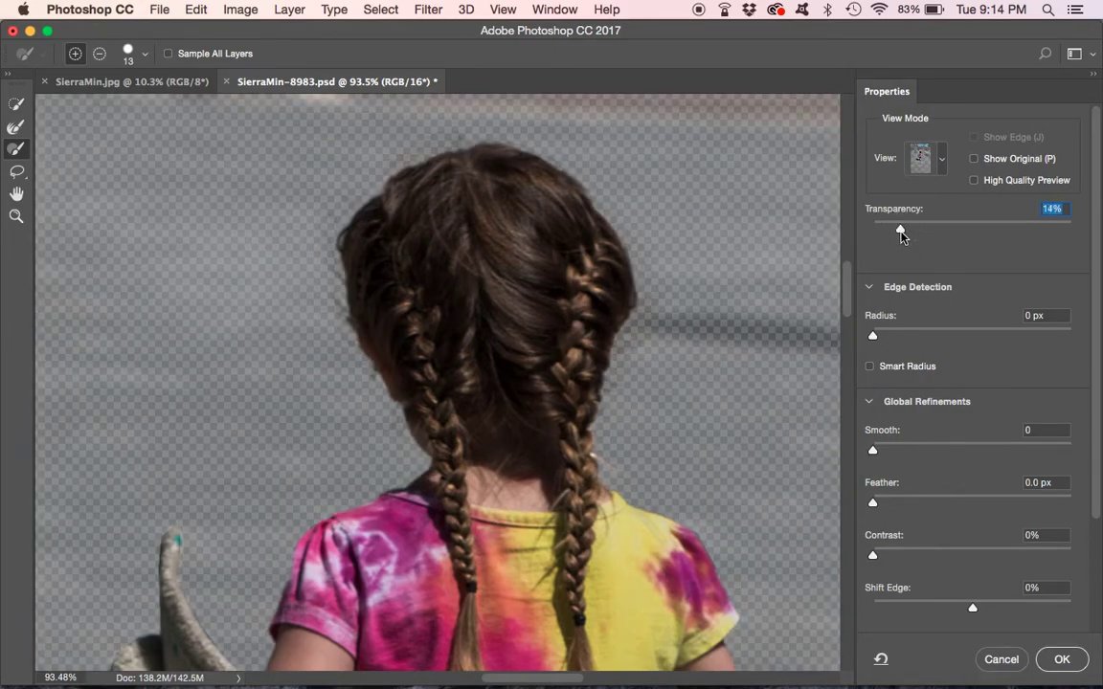
Step: Refine the left hair edge with the Refine Edge Brush and raise transparency to 100%
left_click(16, 130)
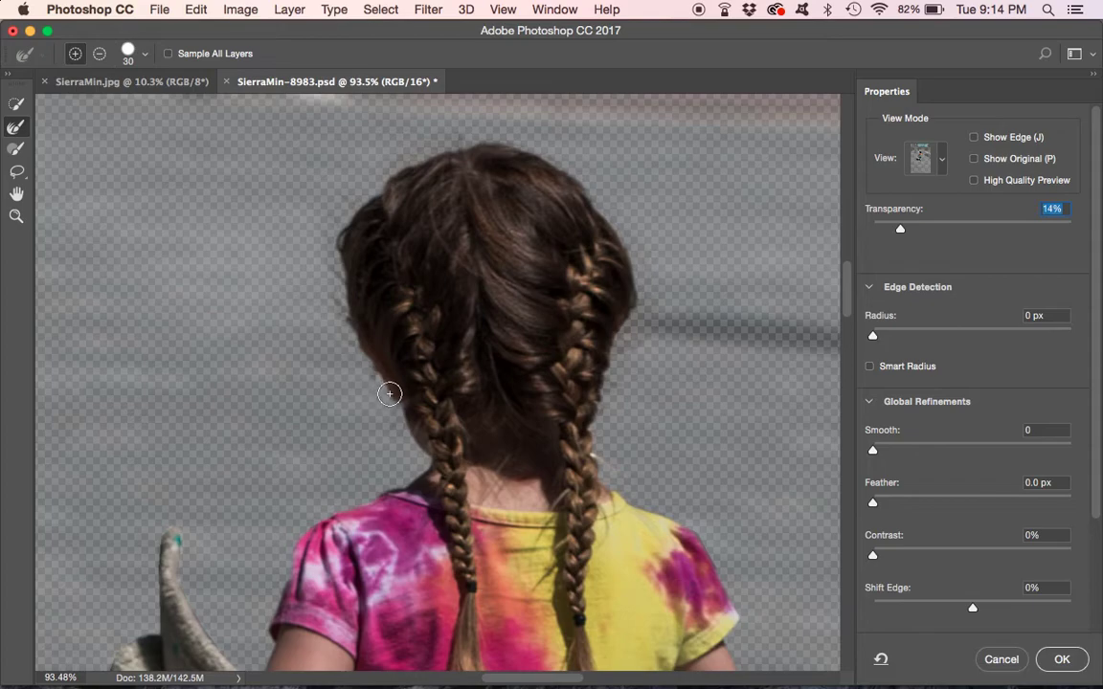
mouse_move(389, 393)
left_mouse_down()
mouse_move(333, 290)
mouse_move(334, 233)
mouse_move(382, 177)
mouse_move(449, 140)
mouse_move(498, 142)
mouse_move(587, 181)
mouse_move(642, 256)
mouse_move(641, 306)
mouse_move(601, 406)
mouse_move(602, 467)
mouse_move(602, 378)
mouse_move(641, 315)
mouse_move(647, 255)
left_mouse_up()
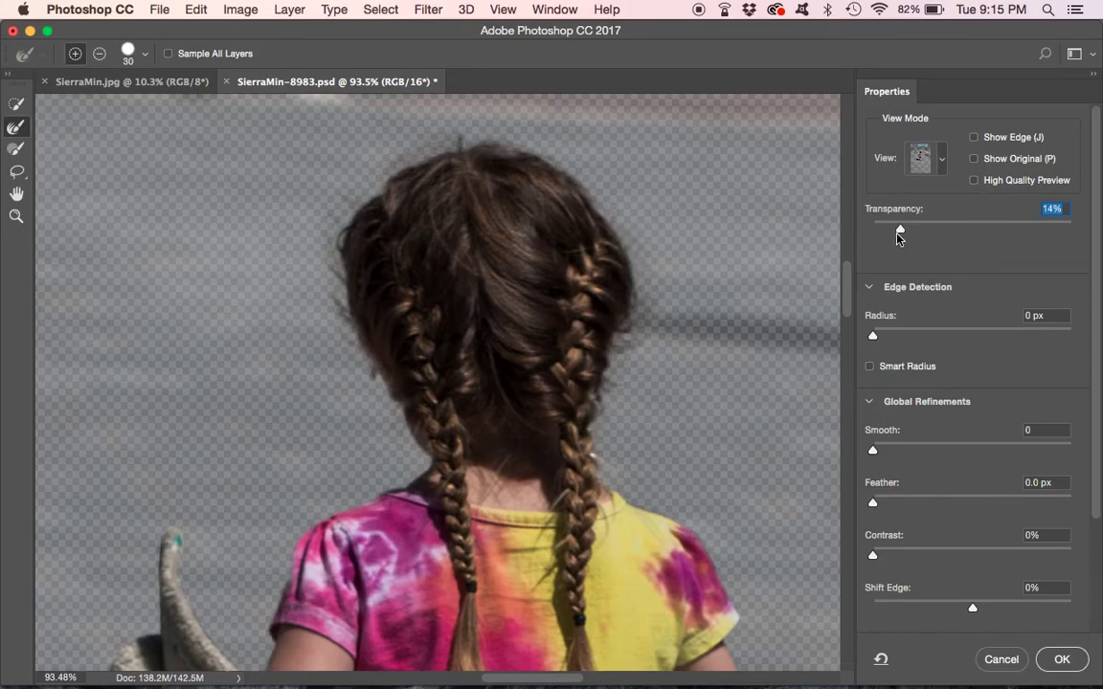
left_click_drag(900, 233, 1092, 224)
left_click(943, 161)
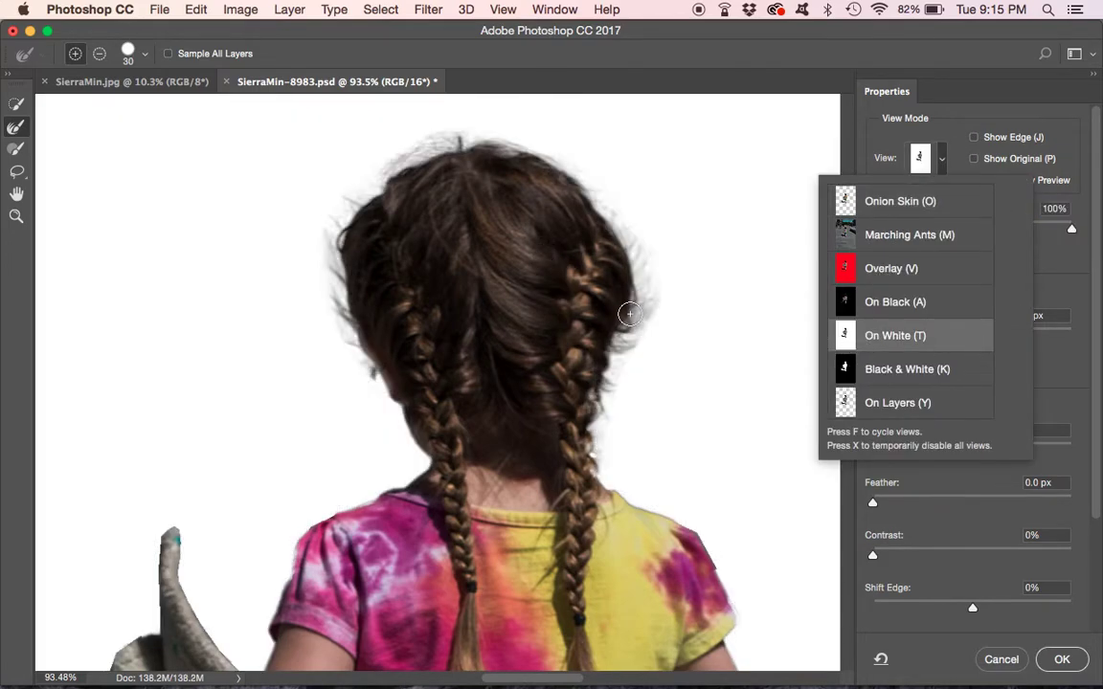
Step: Switch the preview to On White with High Quality Preview enabled
scroll(629, 314, "up", 5)
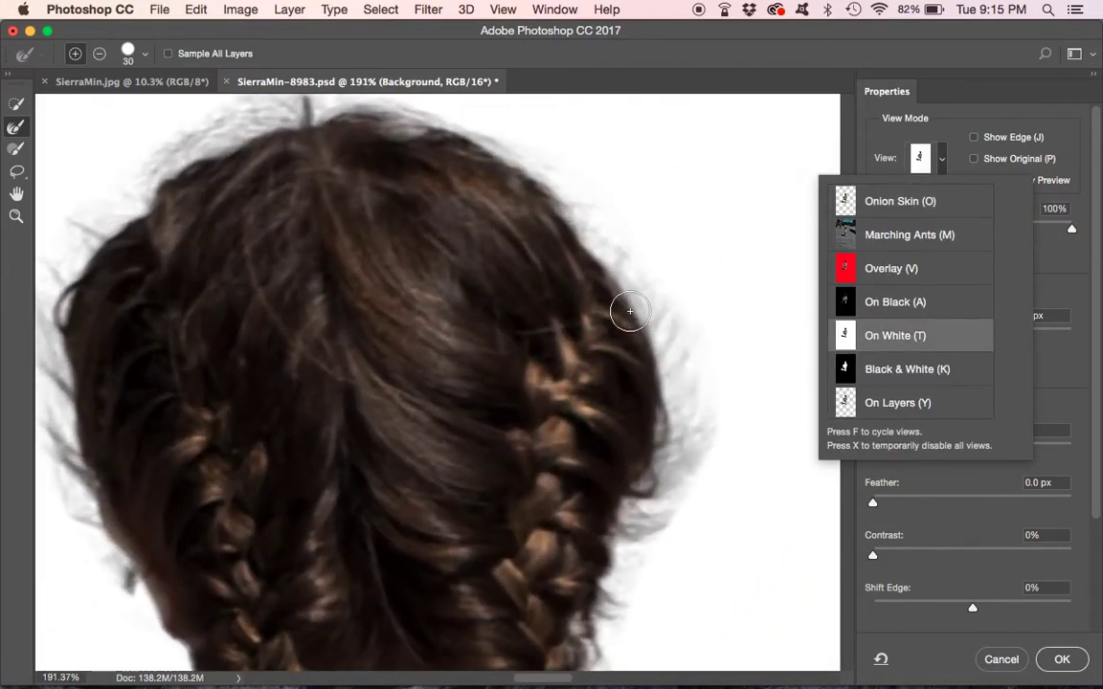
scroll(629, 311, "left", 3)
scroll(629, 312, "up", 2)
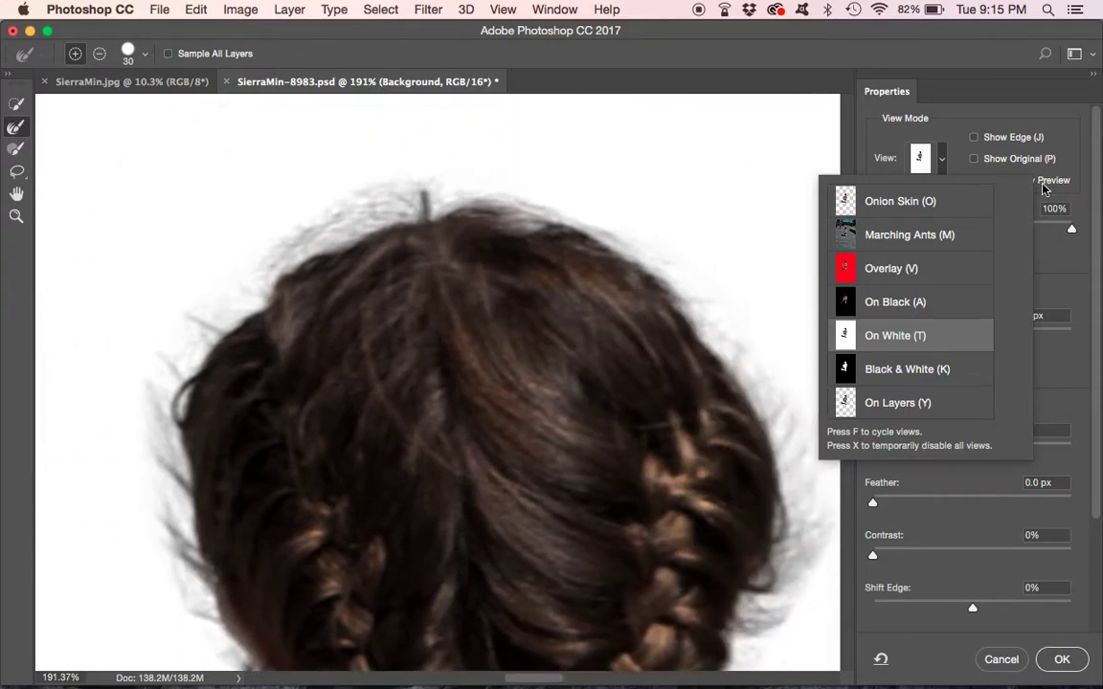
left_click(955, 156)
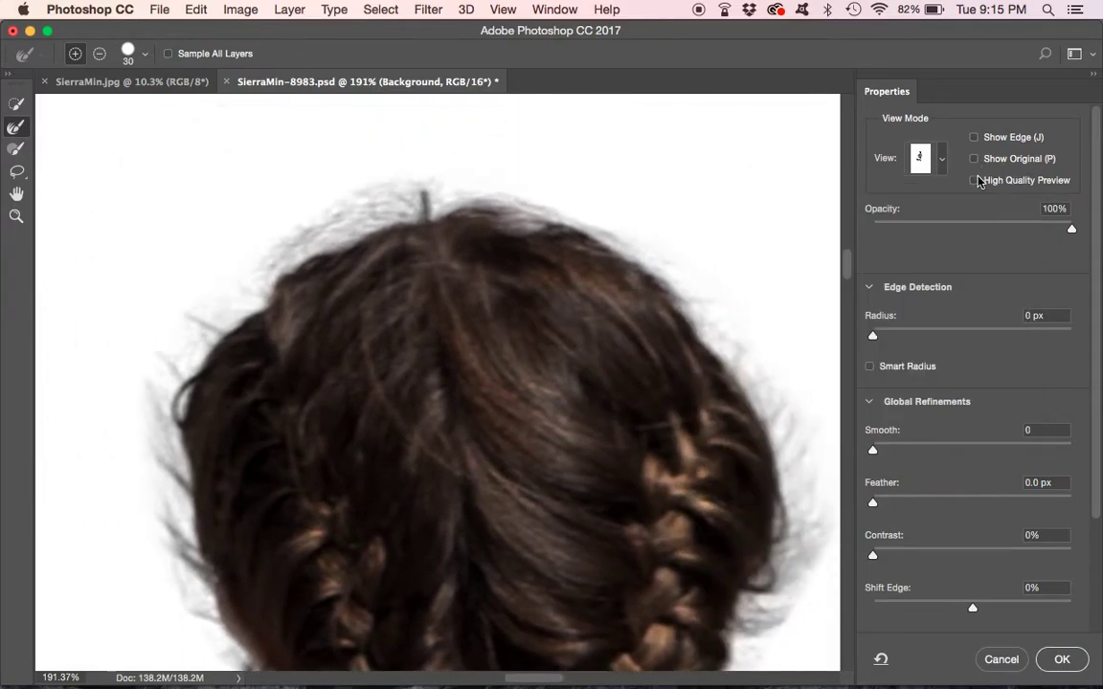
left_click(976, 181)
Step: Output the refined selection to a New Layer and confirm with OK
scroll(479, 464, "down", 2)
scroll(479, 464, "down", 3)
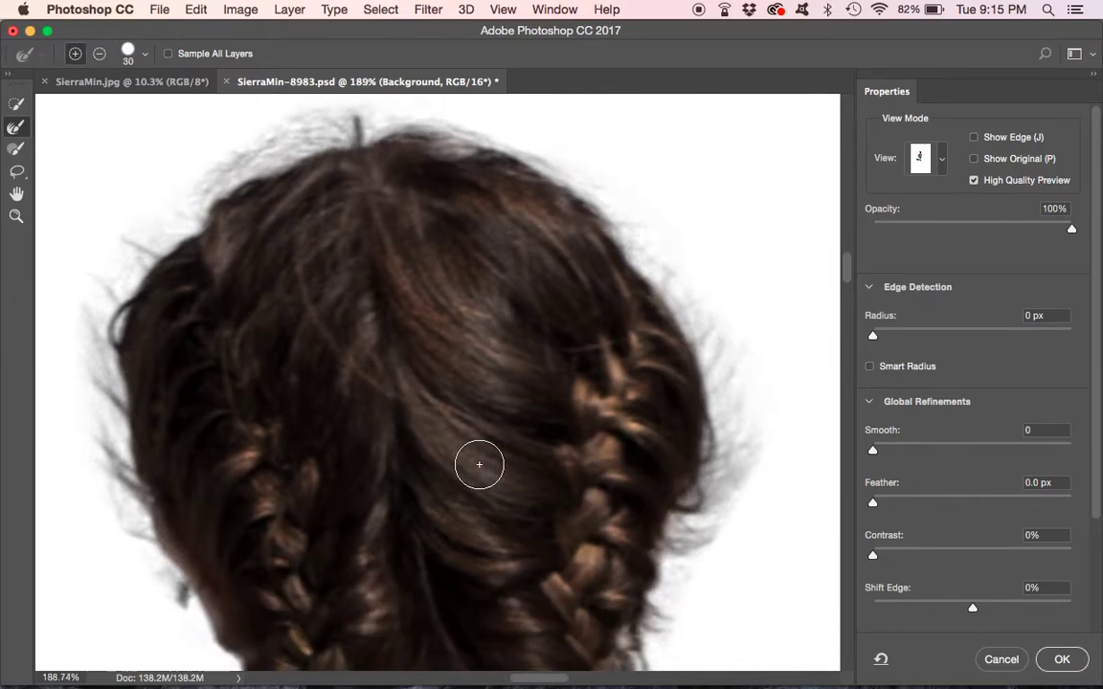
scroll(478, 465, "down", 3)
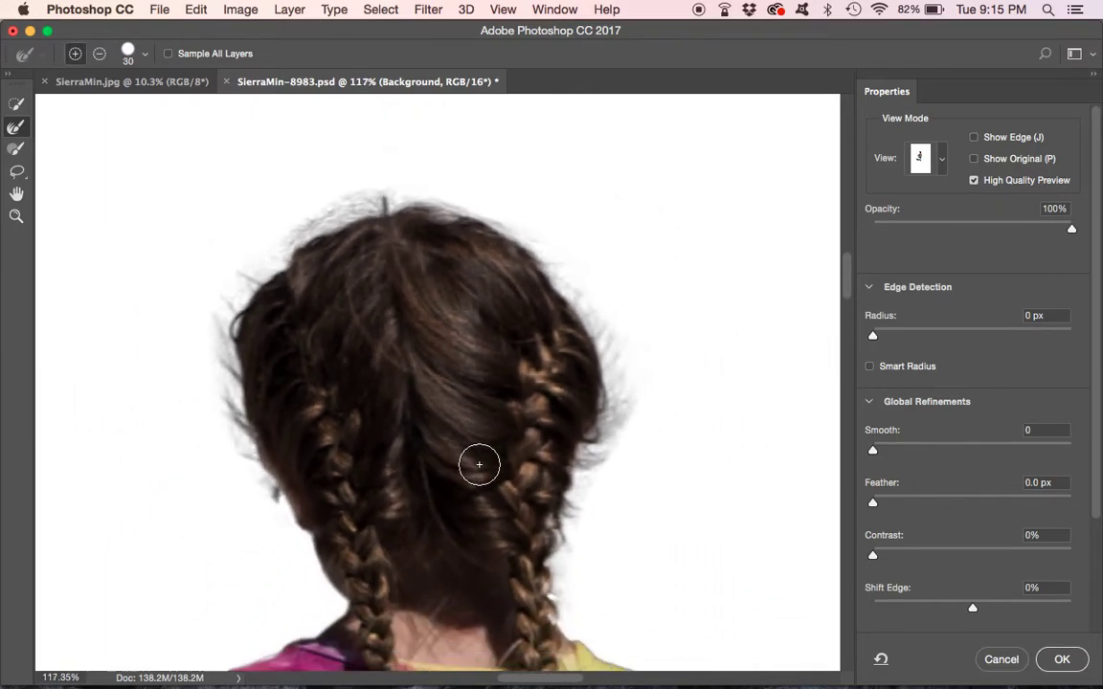
scroll(479, 465, "down", 3)
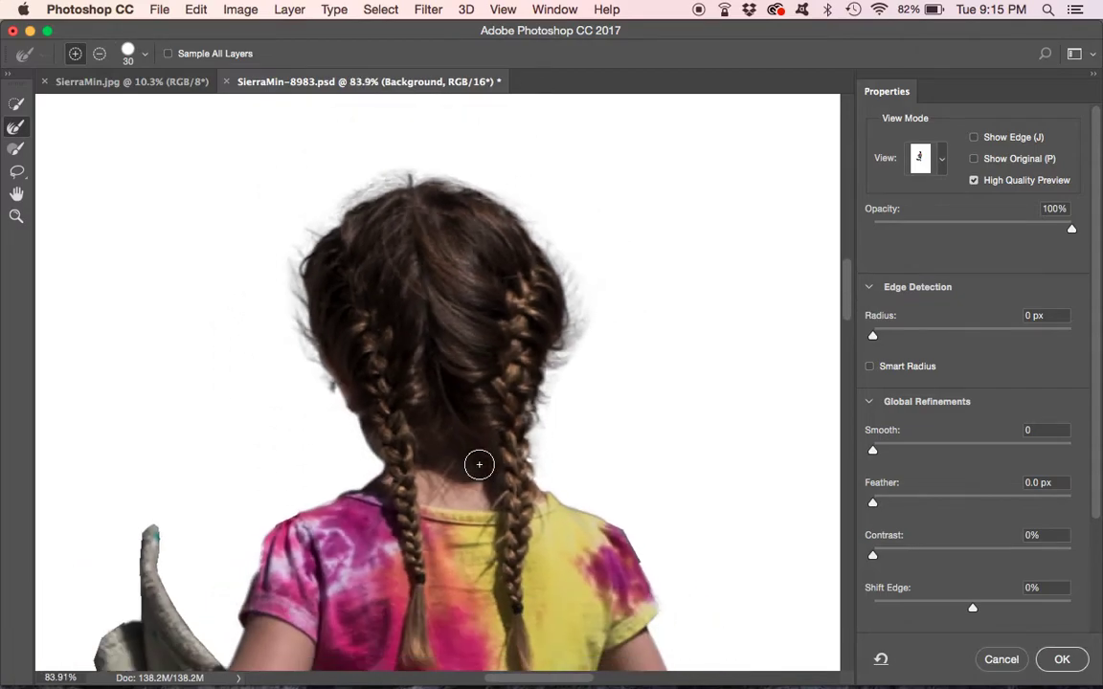
scroll(479, 464, "down", 6)
scroll(479, 465, "down", 8)
scroll(479, 464, "up", 10)
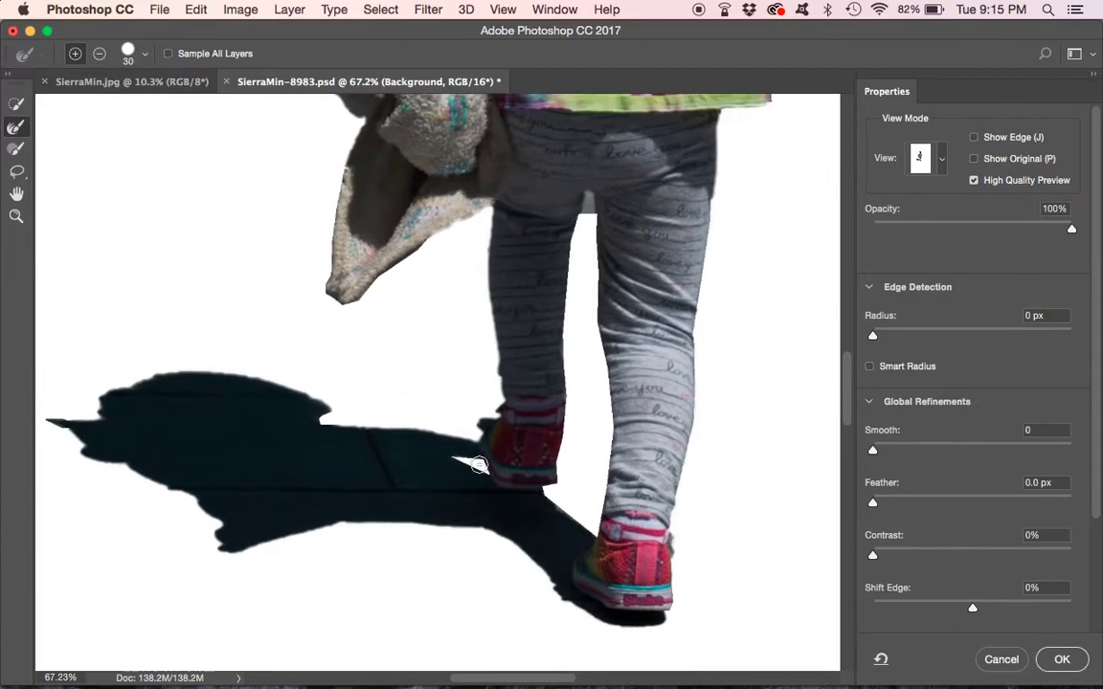
scroll(478, 465, "left", 2)
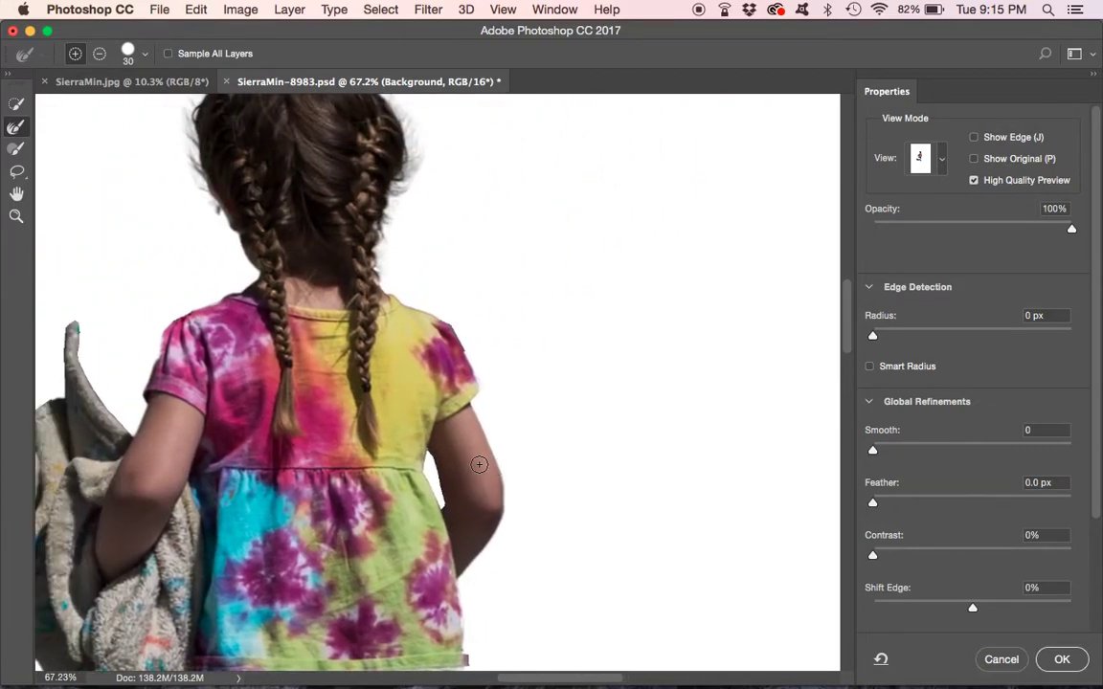
scroll(481, 454, "down", 5)
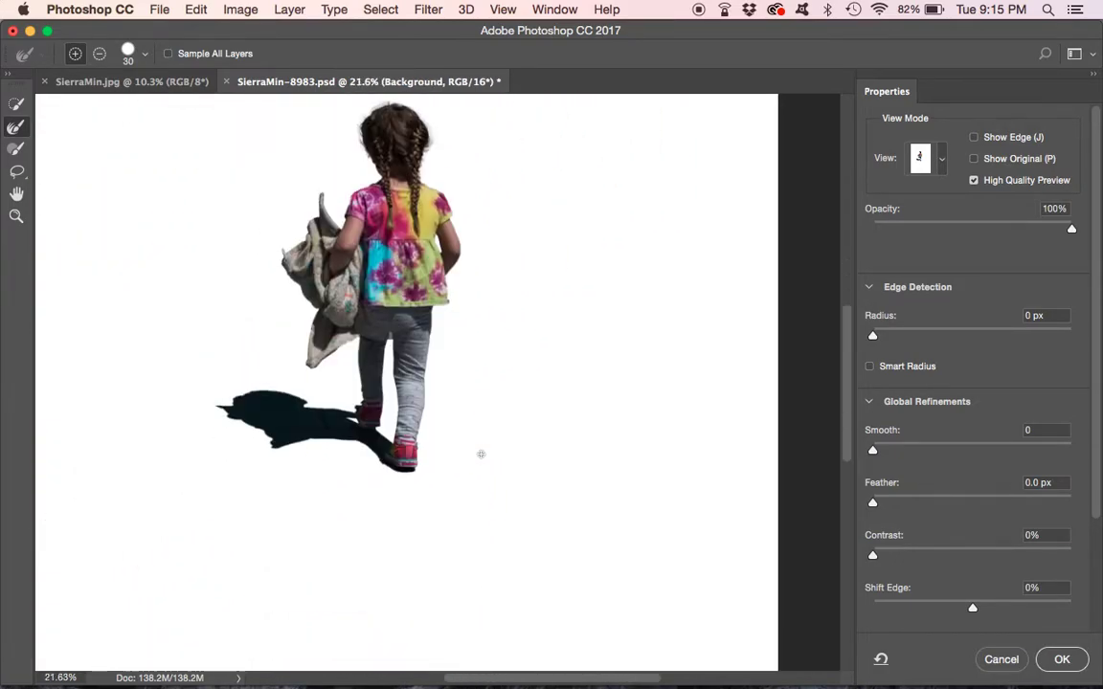
scroll(481, 454, "up", 3)
scroll(480, 453, "left", 2)
scroll(1030, 443, "down", 5)
left_click(1061, 586)
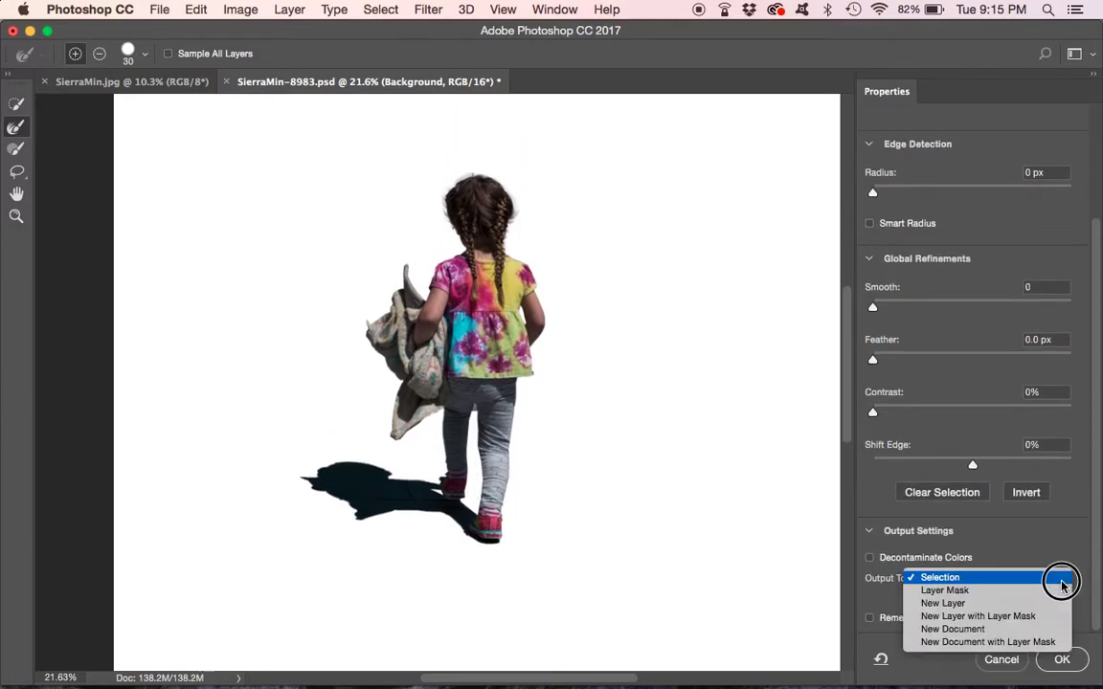
left_click(1058, 584)
left_click(1058, 585)
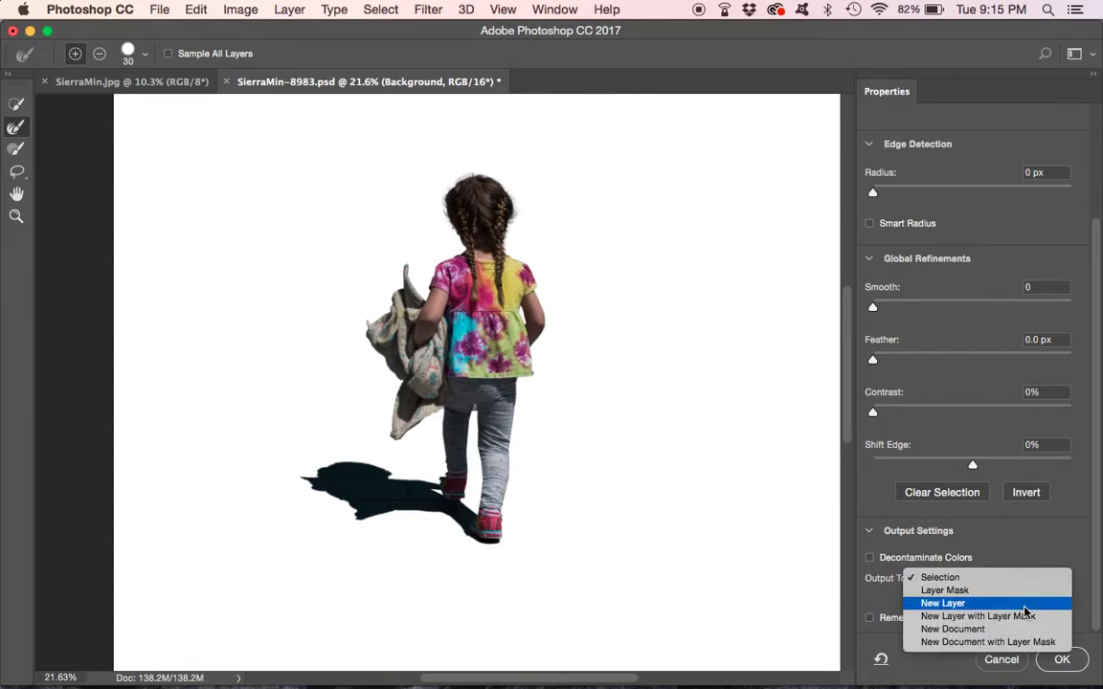
left_click(949, 604)
left_click(1062, 659)
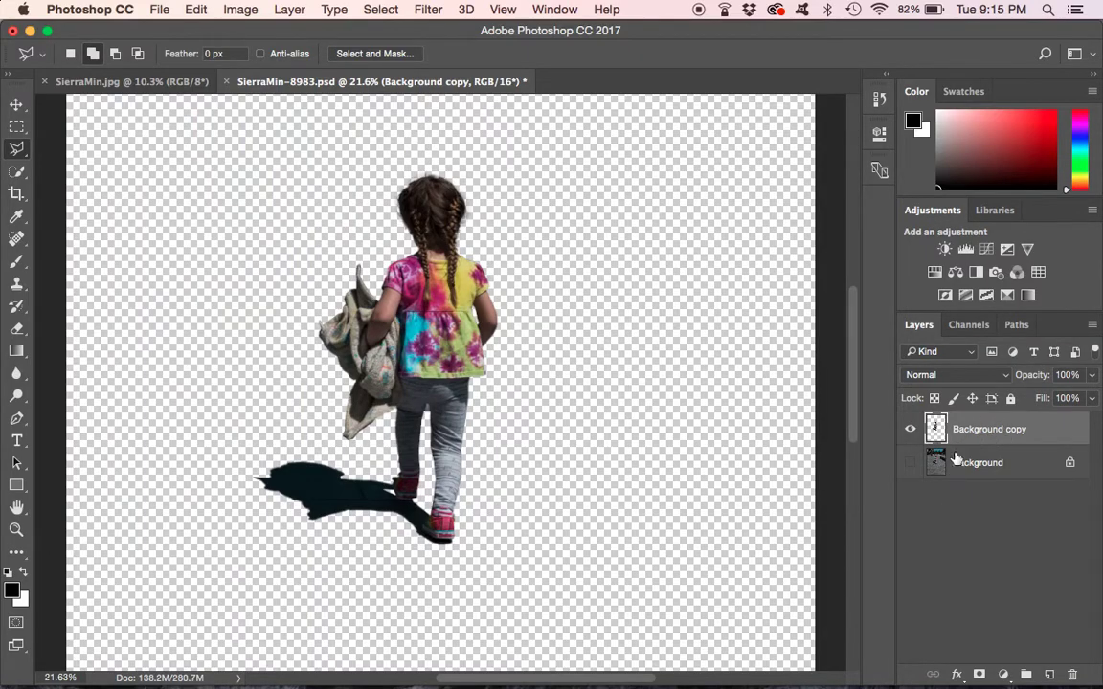
Step: Convert the locked Background street photo into Layer 0 and delete it
left_click(909, 463)
left_click(910, 464)
left_click(909, 463)
double_click(921, 462)
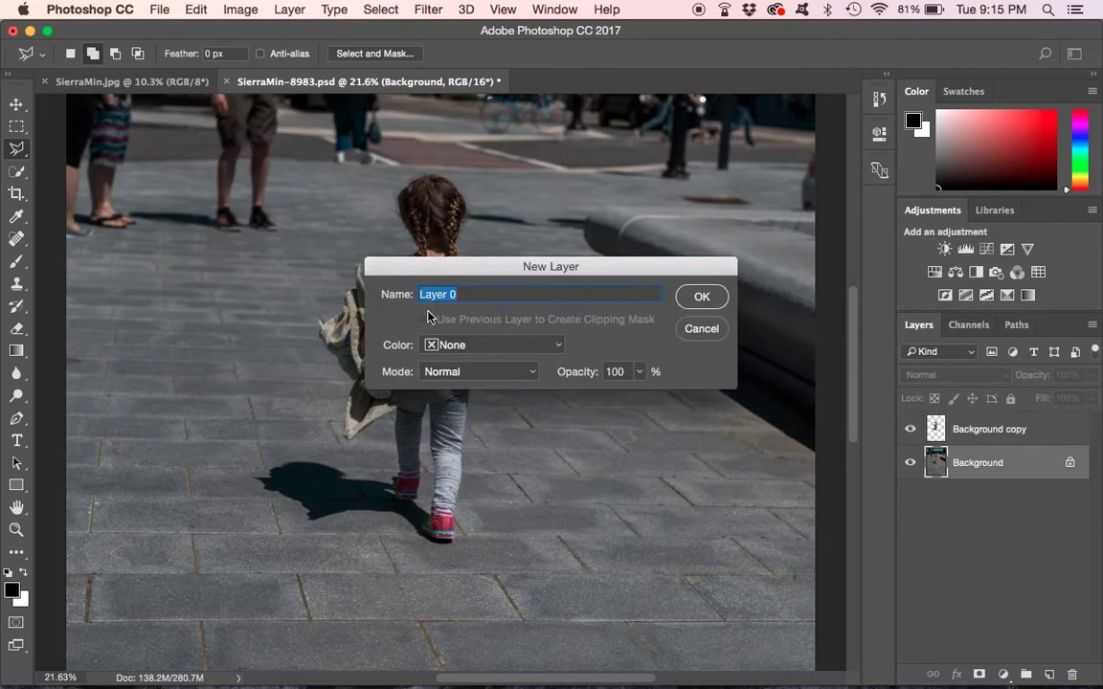
left_click(698, 299)
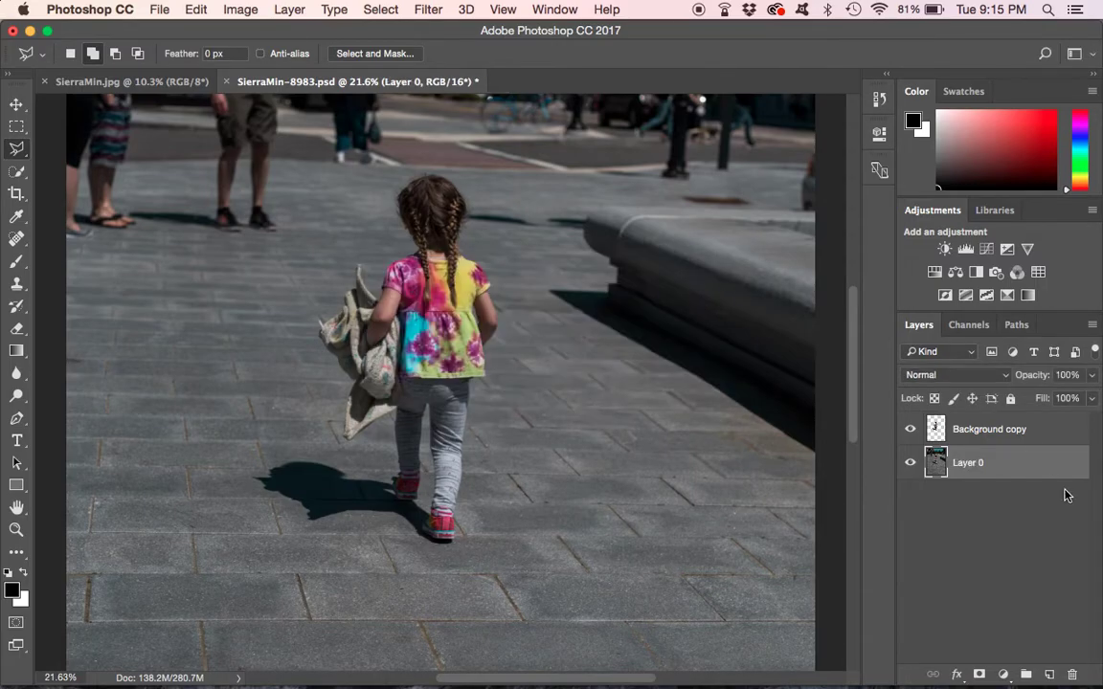
left_click(1073, 675)
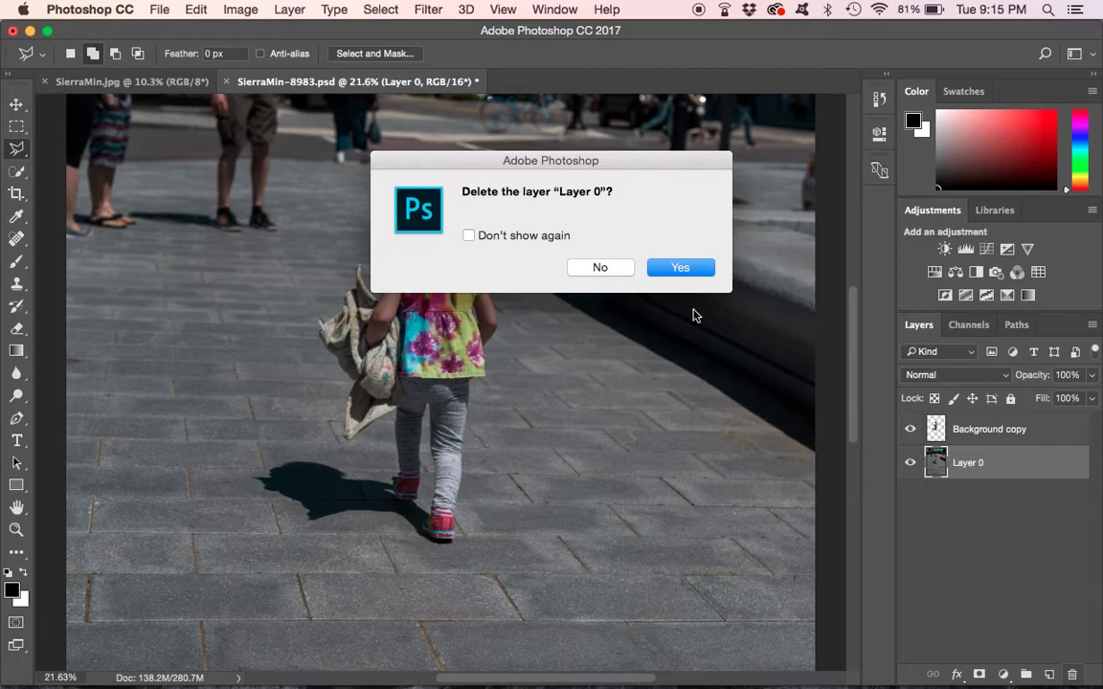
left_click(660, 270)
Step: Fit the image to the window and add an empty Layer 1 beneath Background copy
key("super+0")
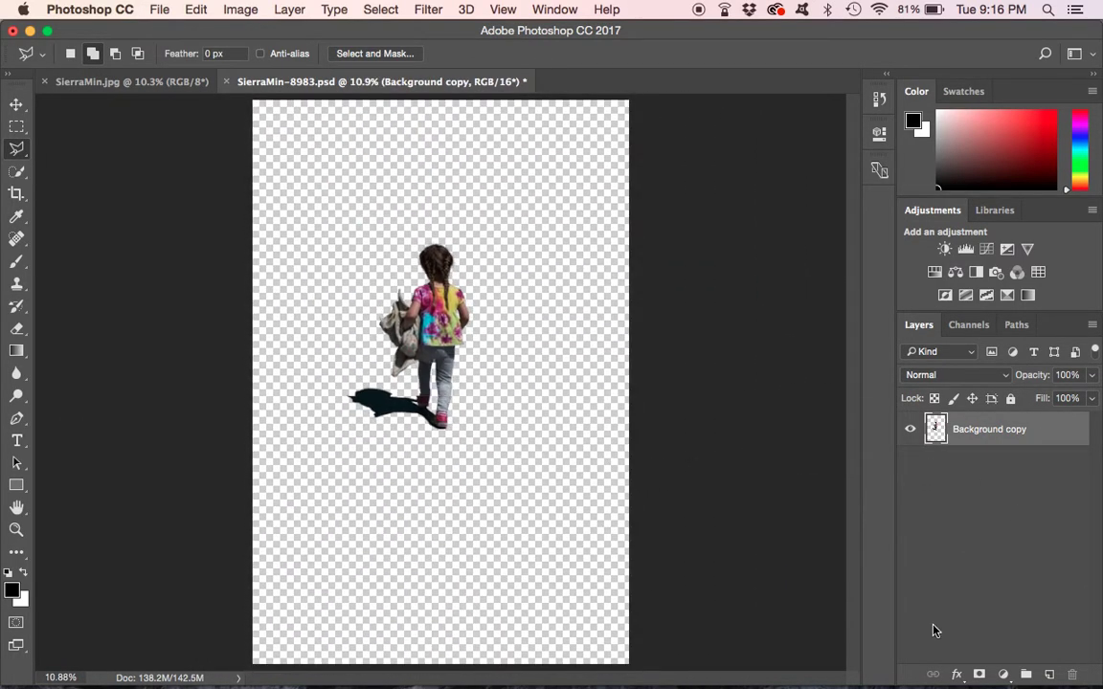
scroll(527, 328, "down", 2)
scroll(526, 328, "up", 4)
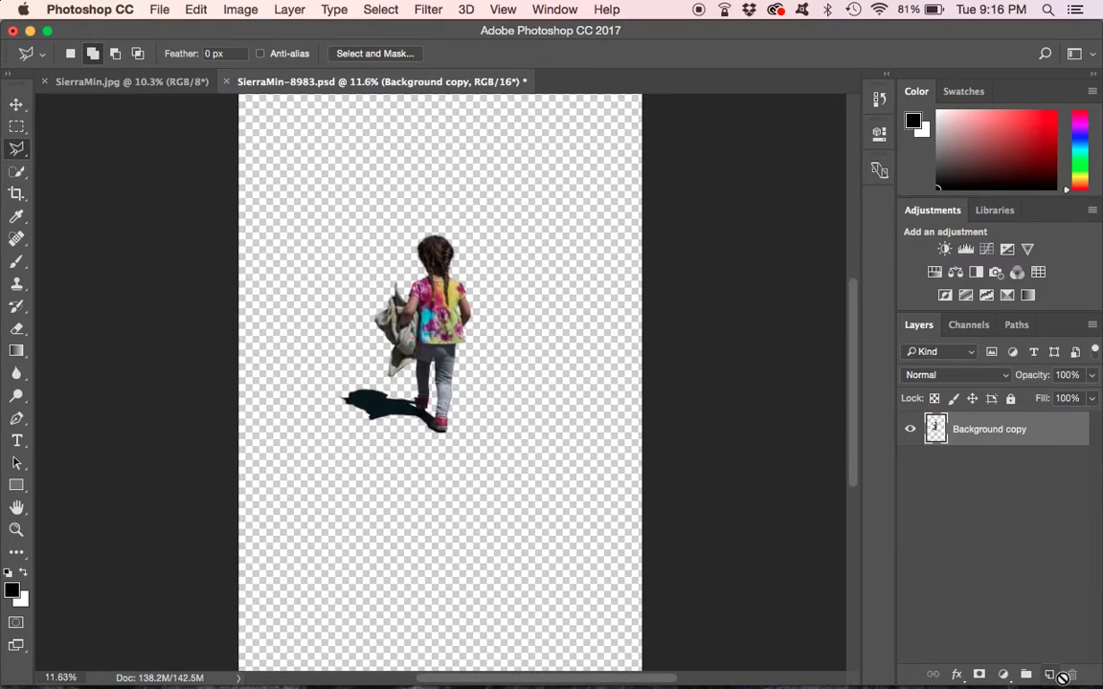
left_click(1049, 675)
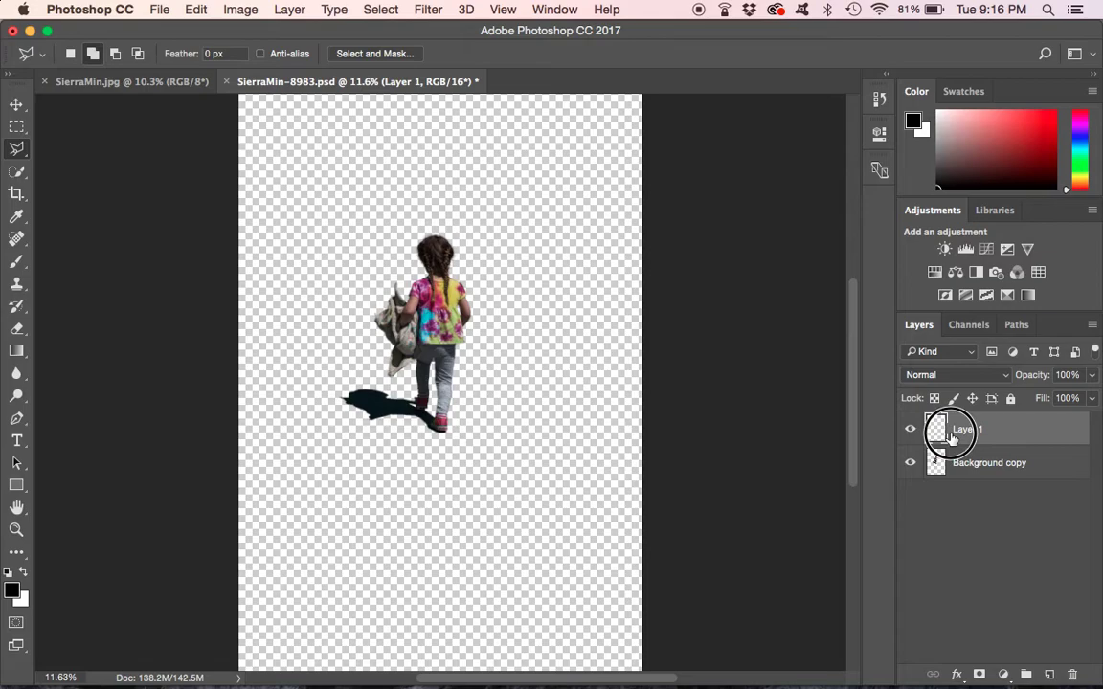
left_click_drag(949, 437, 942, 494)
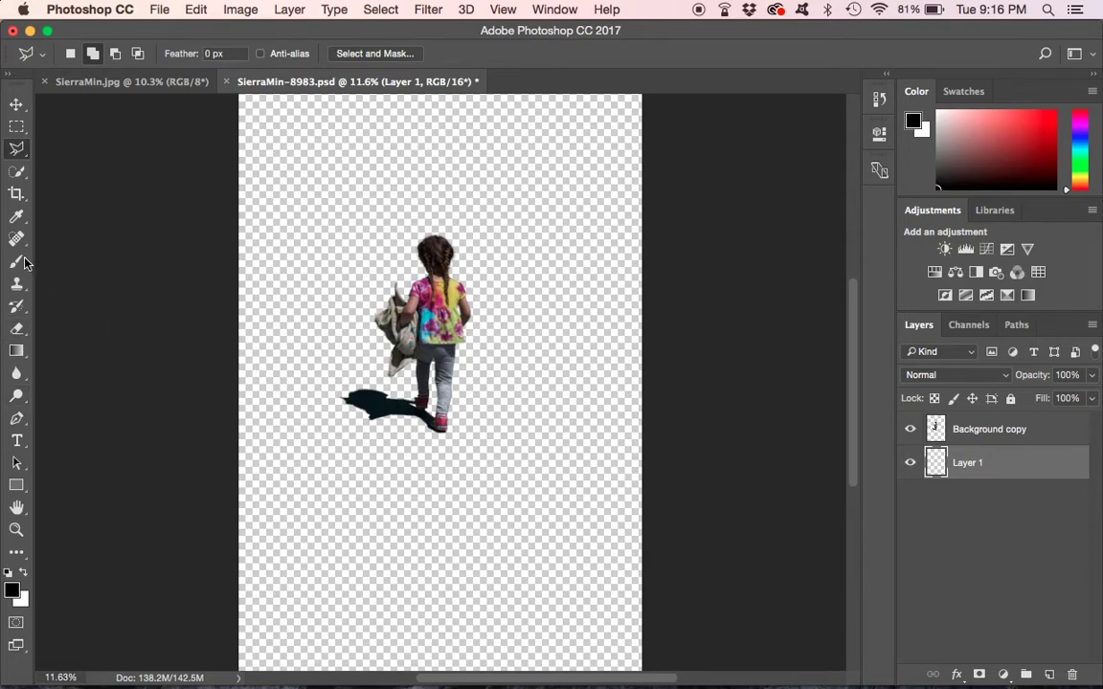
Step: Fill the empty Layer 1 with a solid dark red using the Paint Bucket
left_click(16, 350)
left_click_drag(16, 350, 88, 373)
left_click(12, 592)
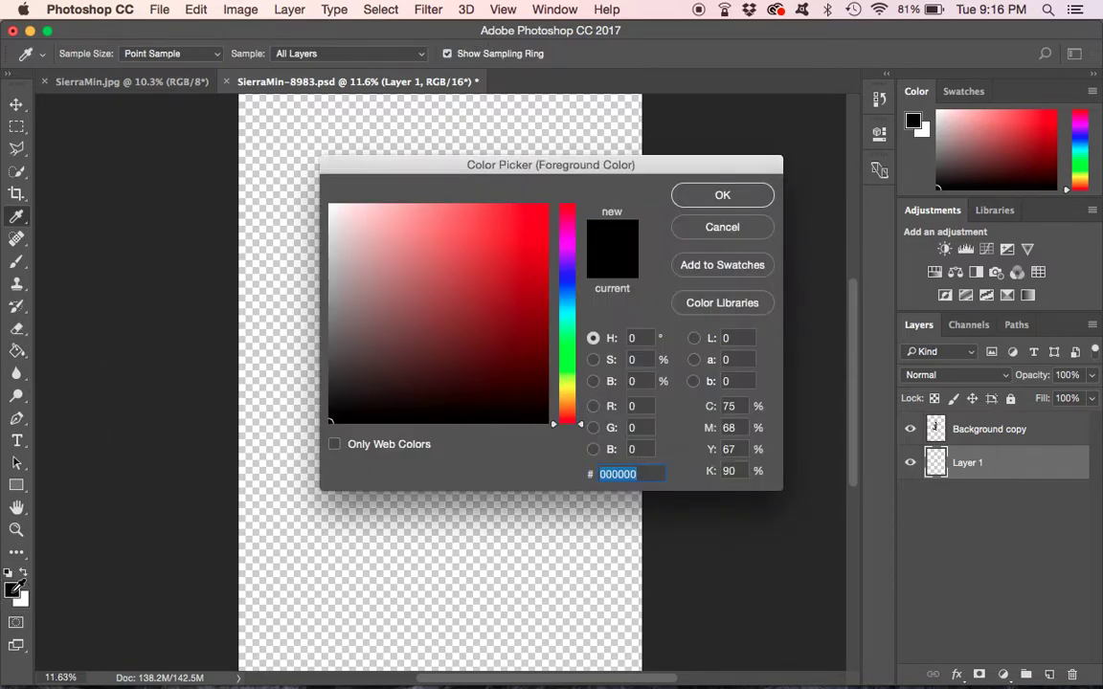
left_click(503, 299)
left_click(715, 195)
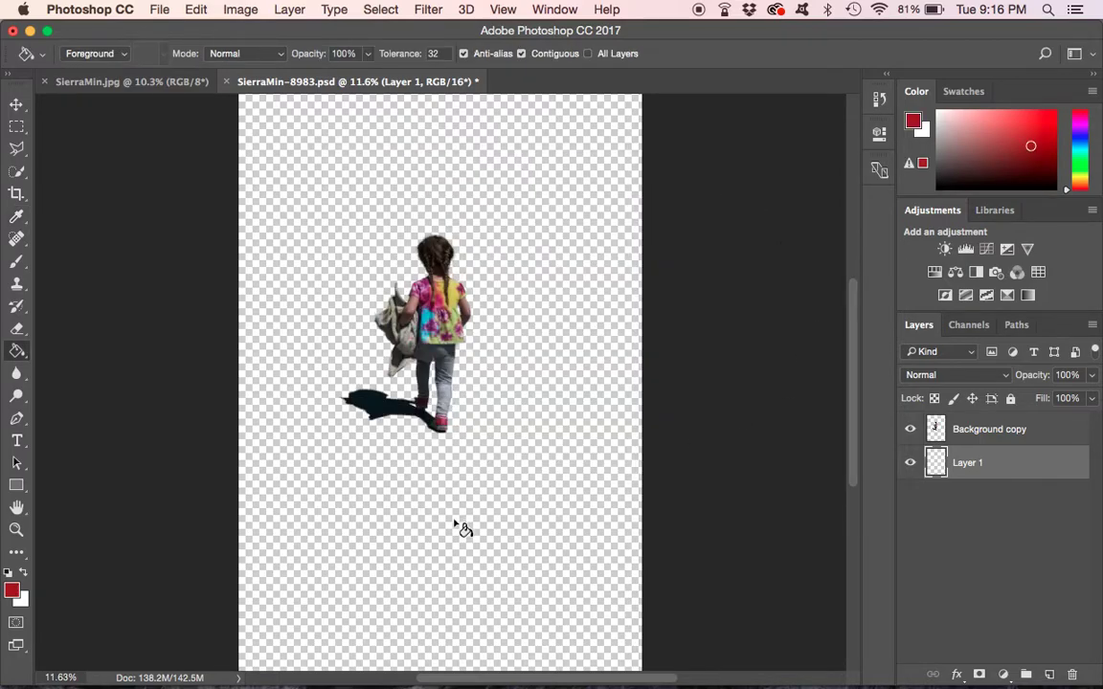
left_click(450, 519)
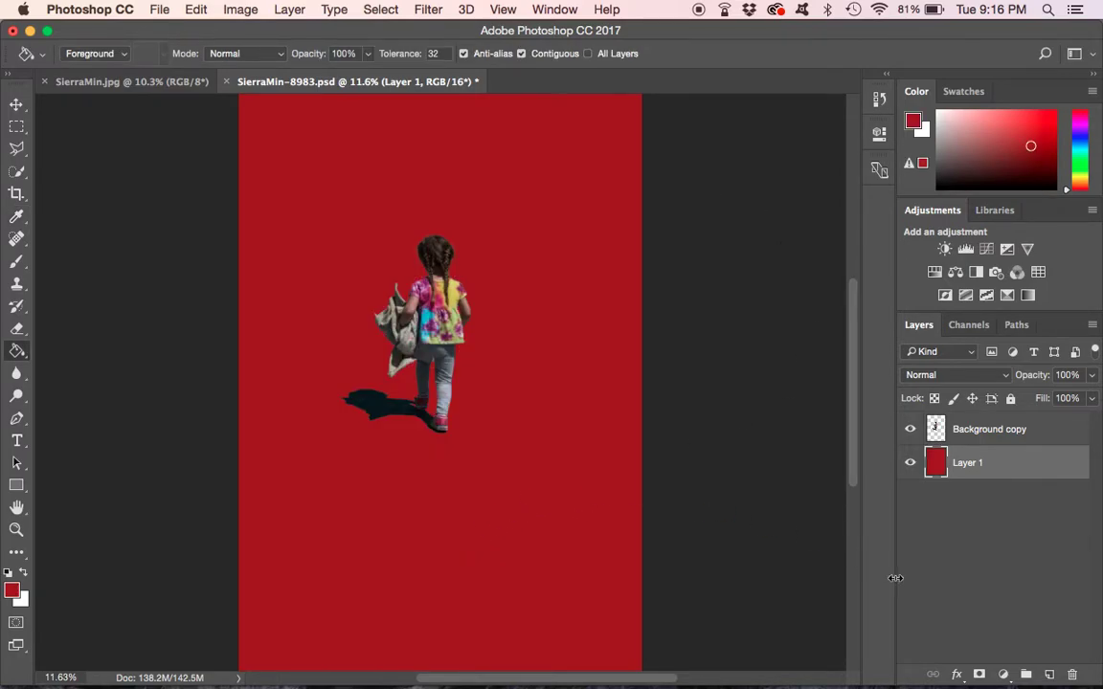
Step: Move the cut-out girl and her shadow down toward the lower right of the canvas
scroll(420, 312, "down", 2)
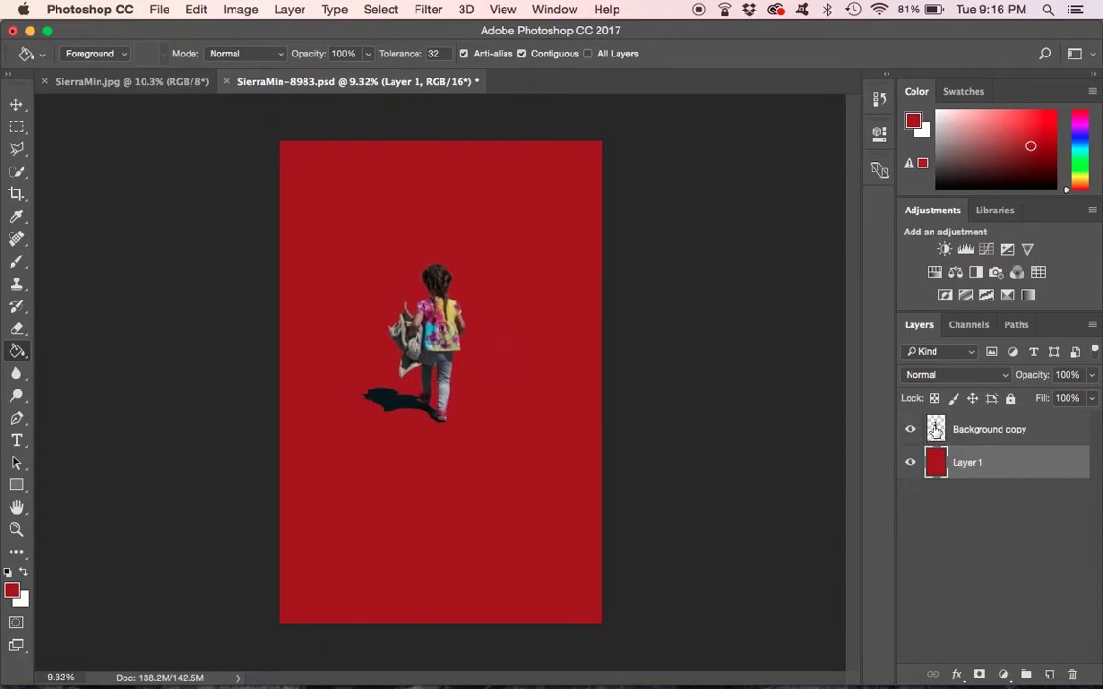
left_click(936, 430)
left_click(17, 103)
left_click(441, 351)
left_click_drag(442, 351, 505, 464)
left_click(843, 402)
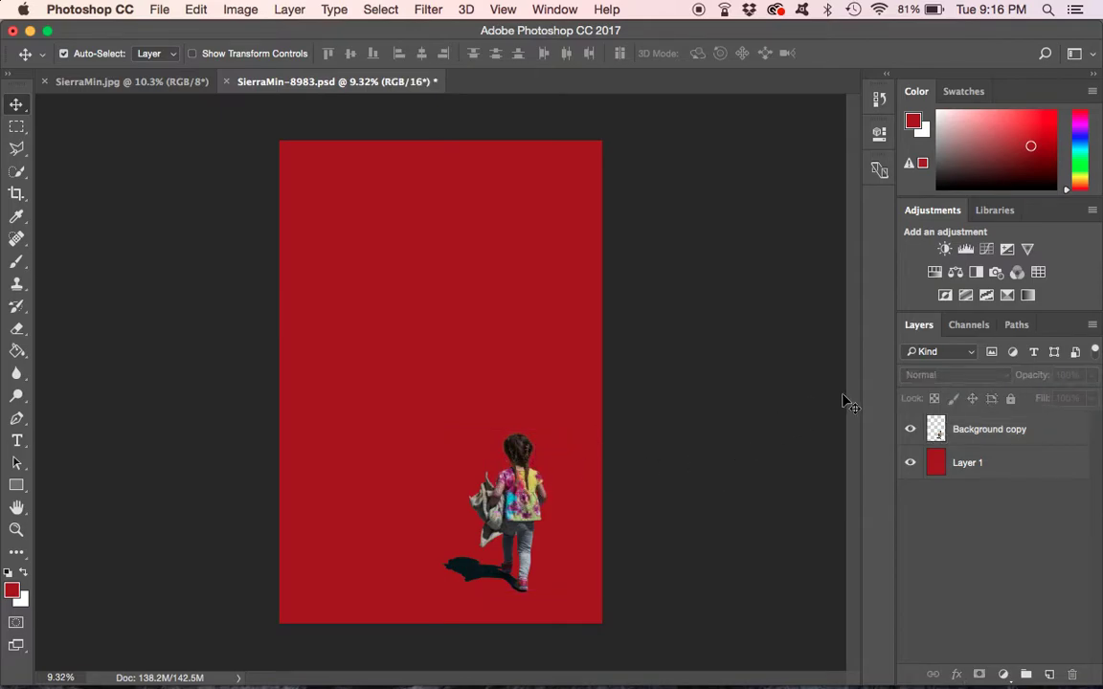
Step: Add a Hue/Saturation adjustment above the red layer with Hue +170, Saturation -85, Lightness +50
left_click(939, 465)
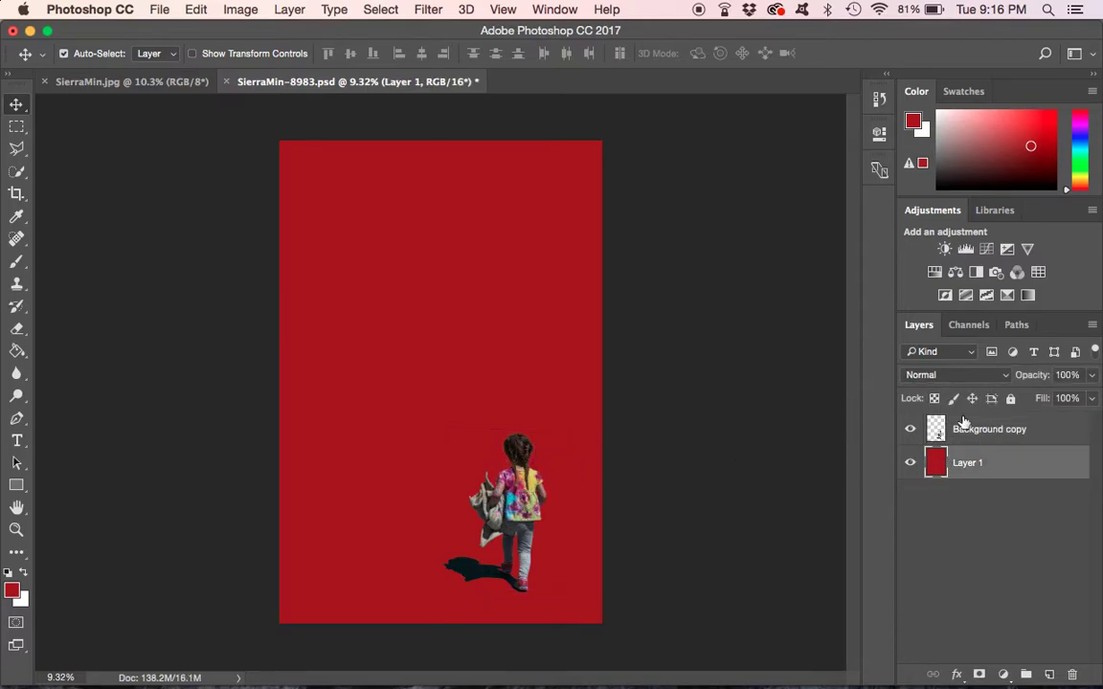
left_click(936, 274)
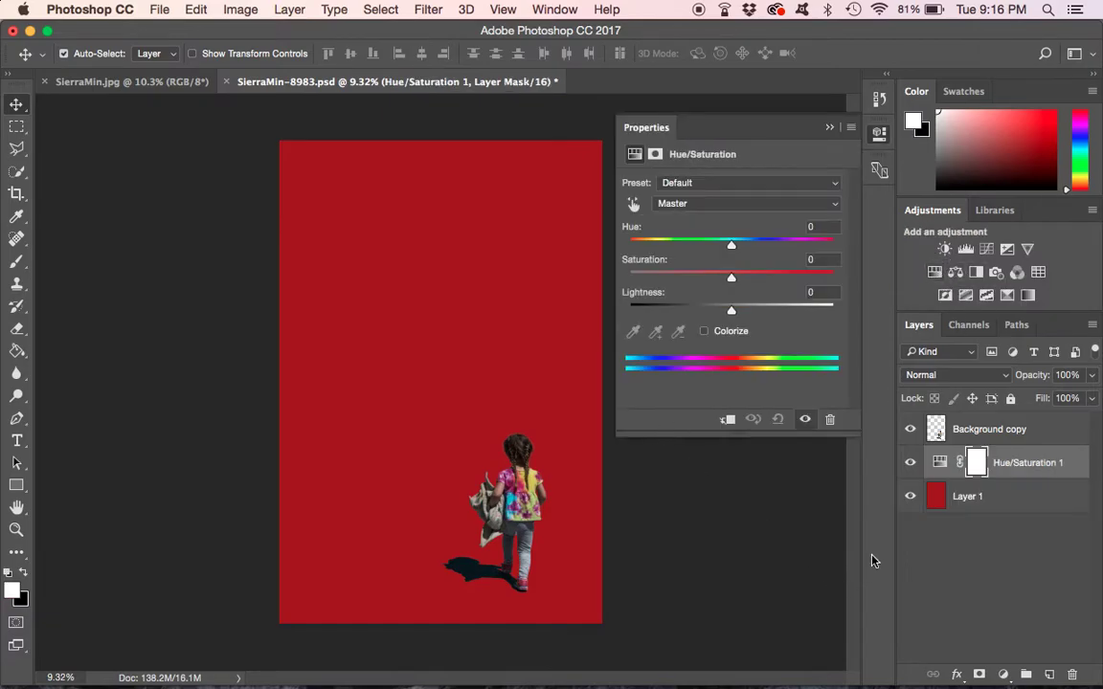
left_click_drag(734, 249, 830, 251)
left_click_drag(732, 280, 653, 283)
left_click_drag(733, 323, 809, 324)
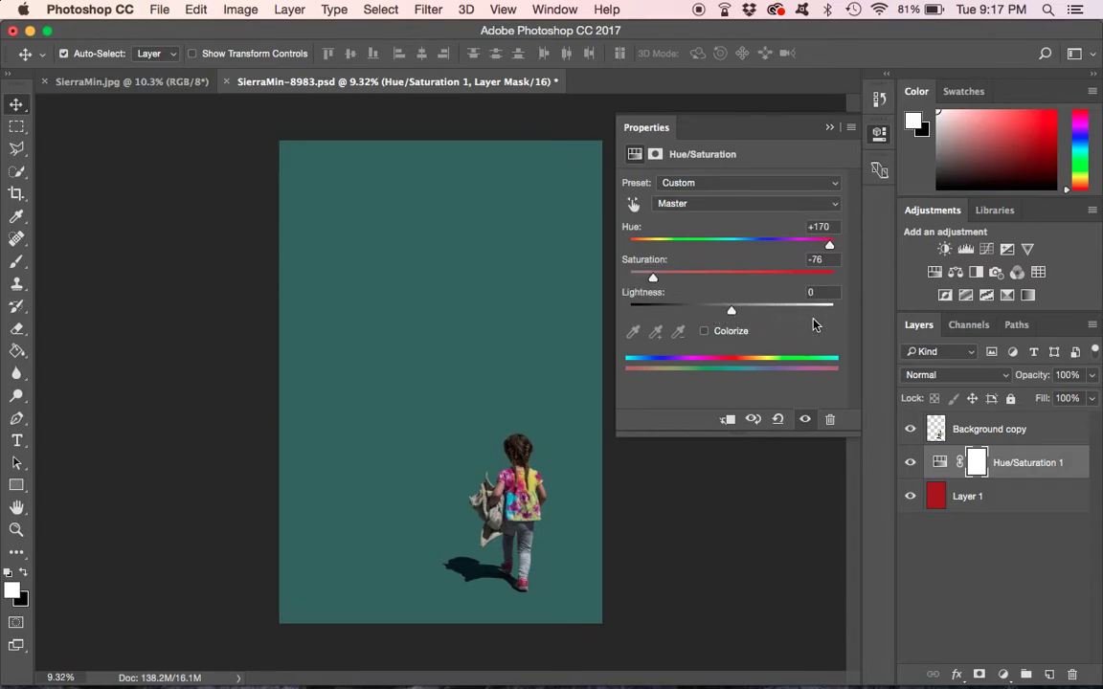
left_click_drag(732, 311, 763, 313)
left_click(653, 277)
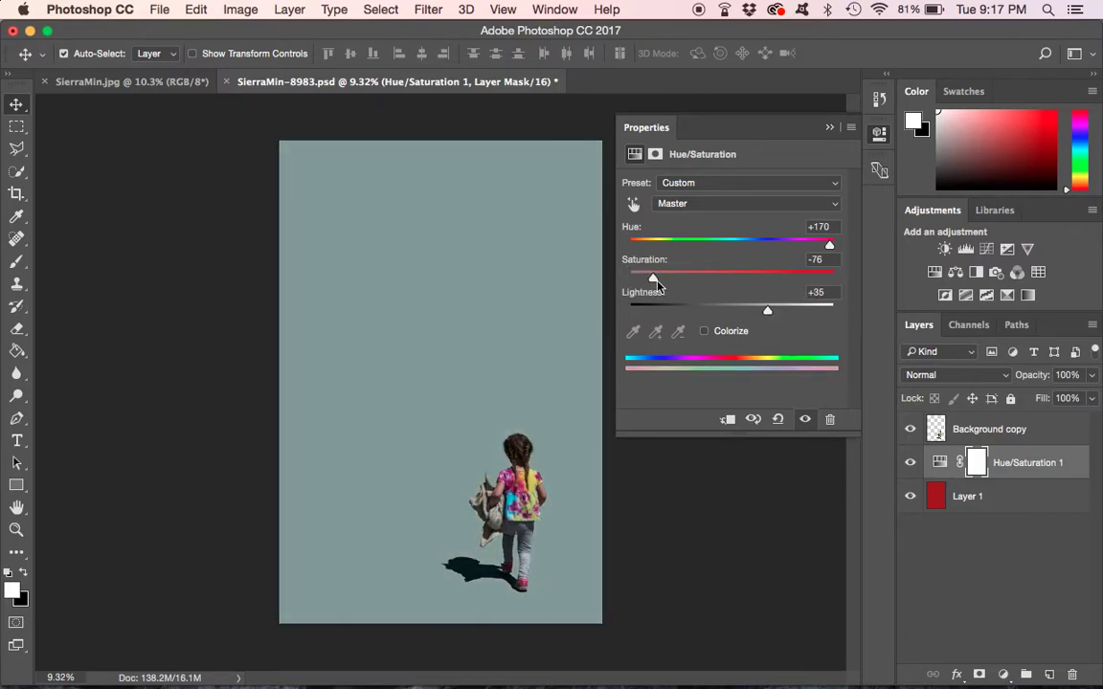
left_click_drag(653, 278, 645, 279)
left_click_drag(766, 310, 785, 320)
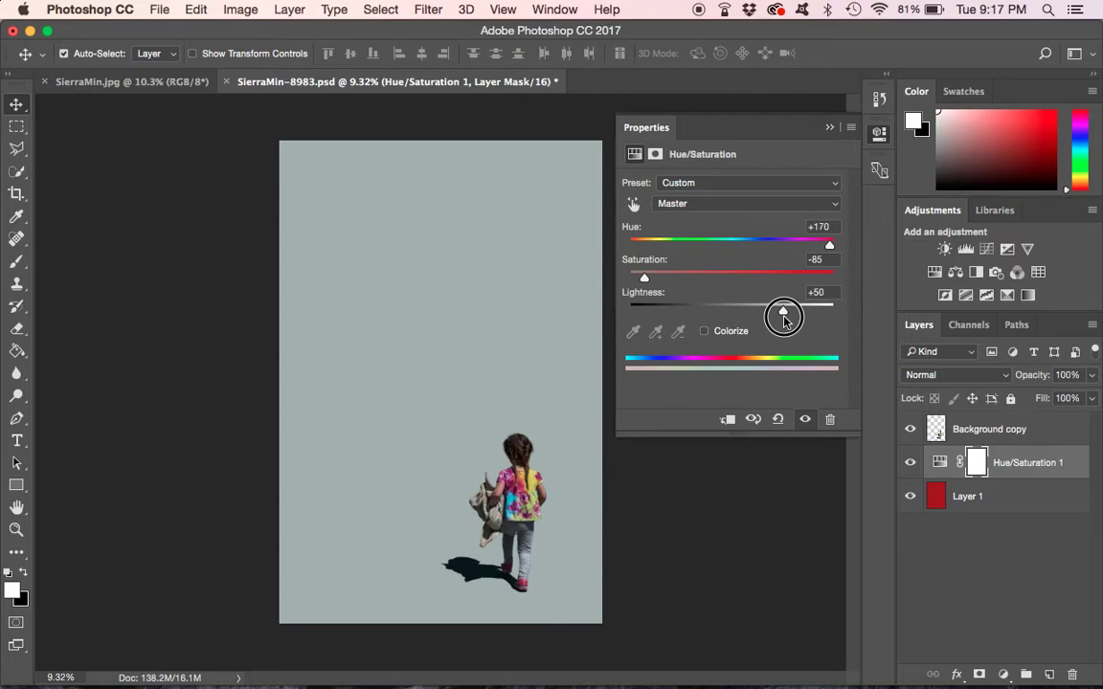
Step: Crop the canvas to a 2 : 3 (4 : 6) ratio, extending it upward and to both sides
left_click(829, 127)
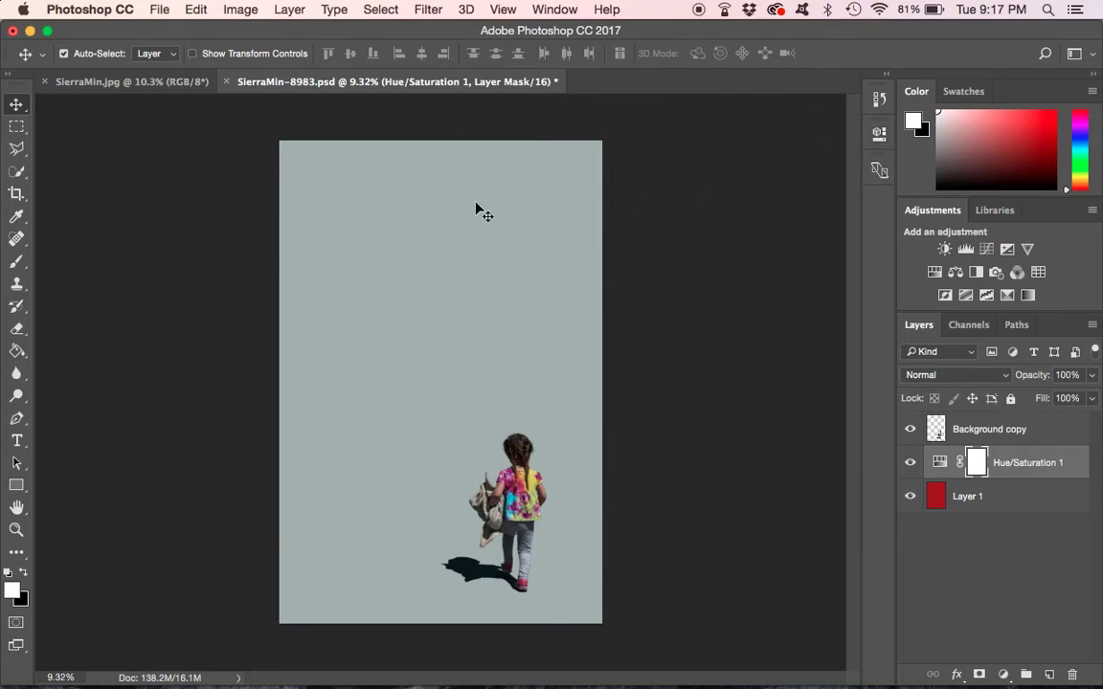
left_click(17, 192)
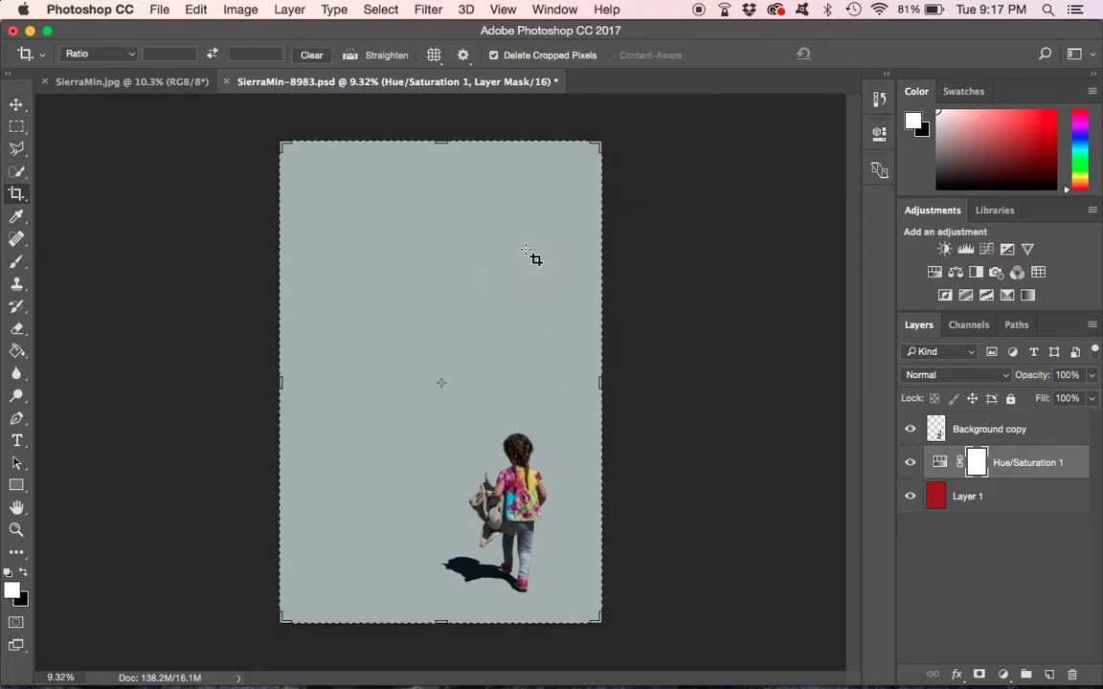
left_click_drag(601, 144, 648, 130)
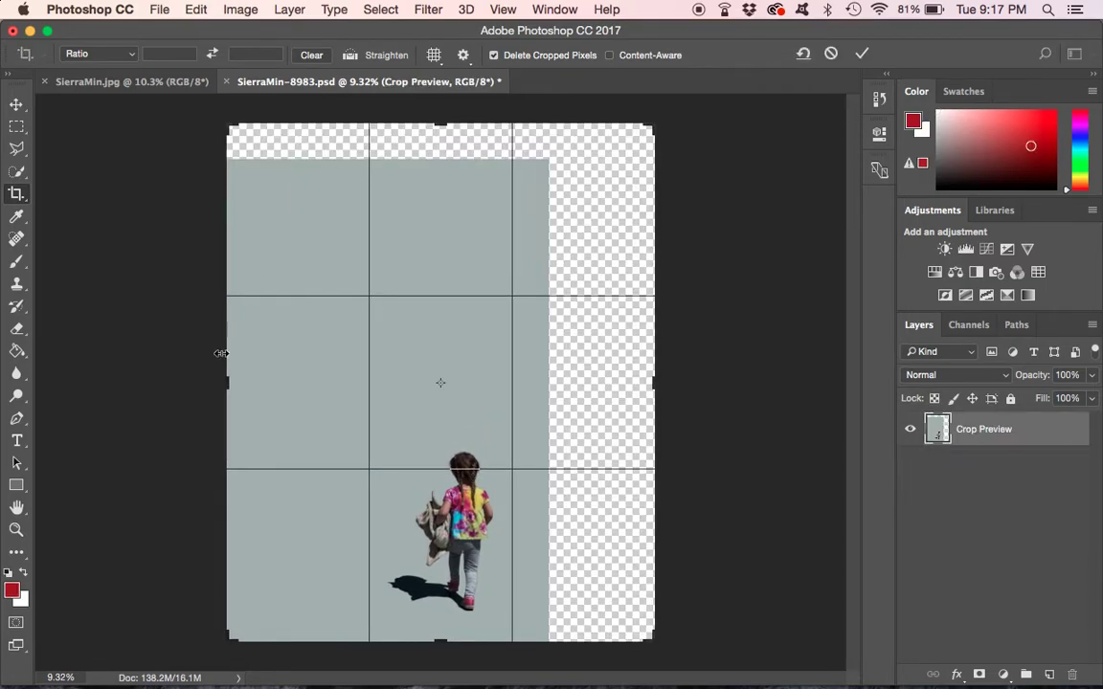
left_click_drag(224, 385, 212, 384)
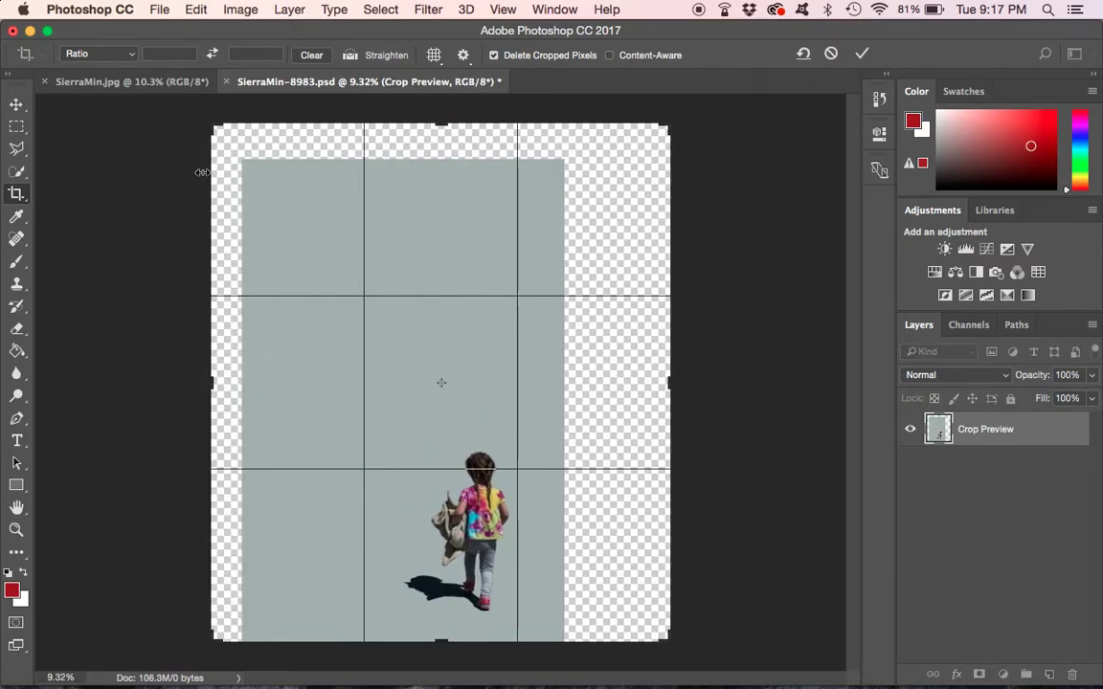
left_click(134, 58)
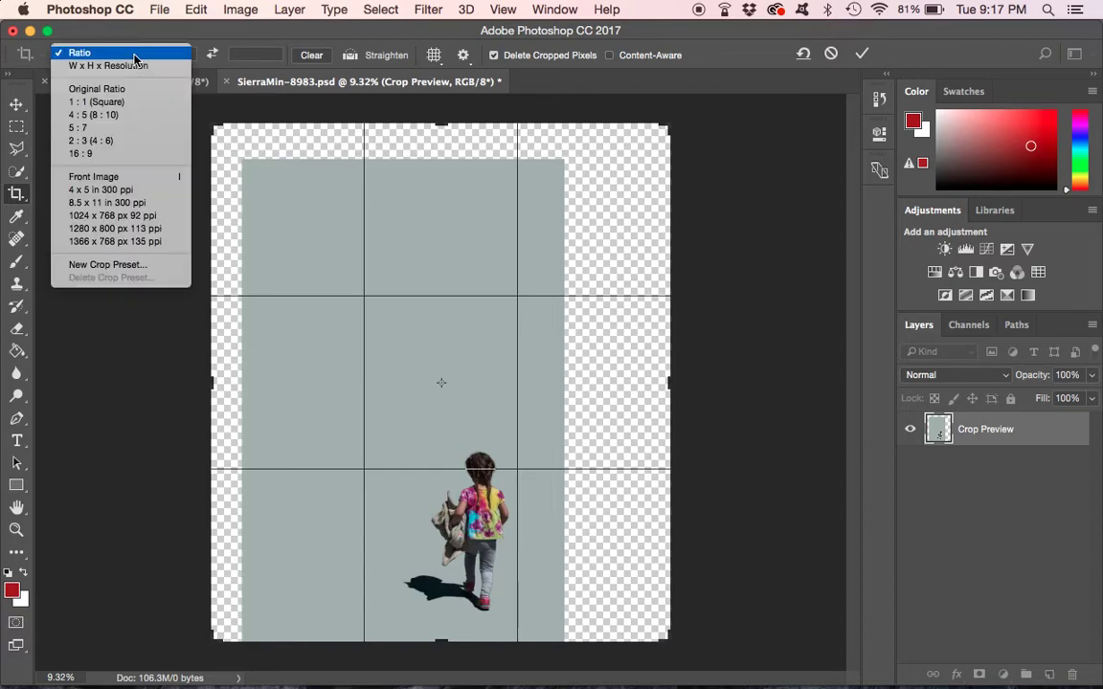
left_click(90, 140)
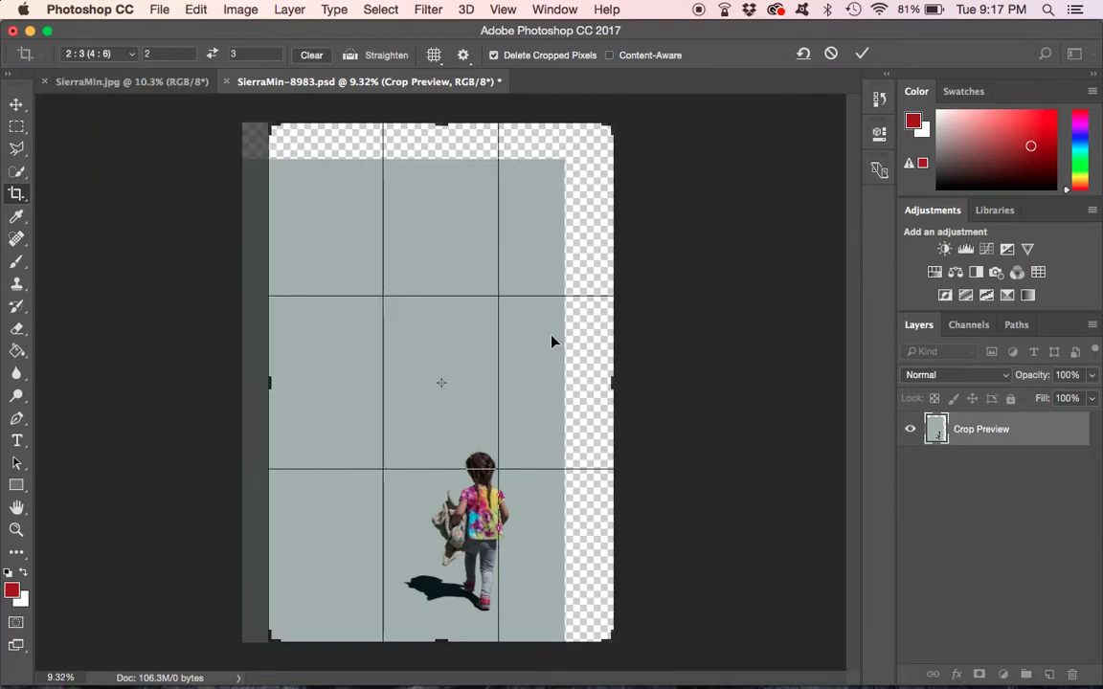
left_click_drag(439, 352, 474, 347)
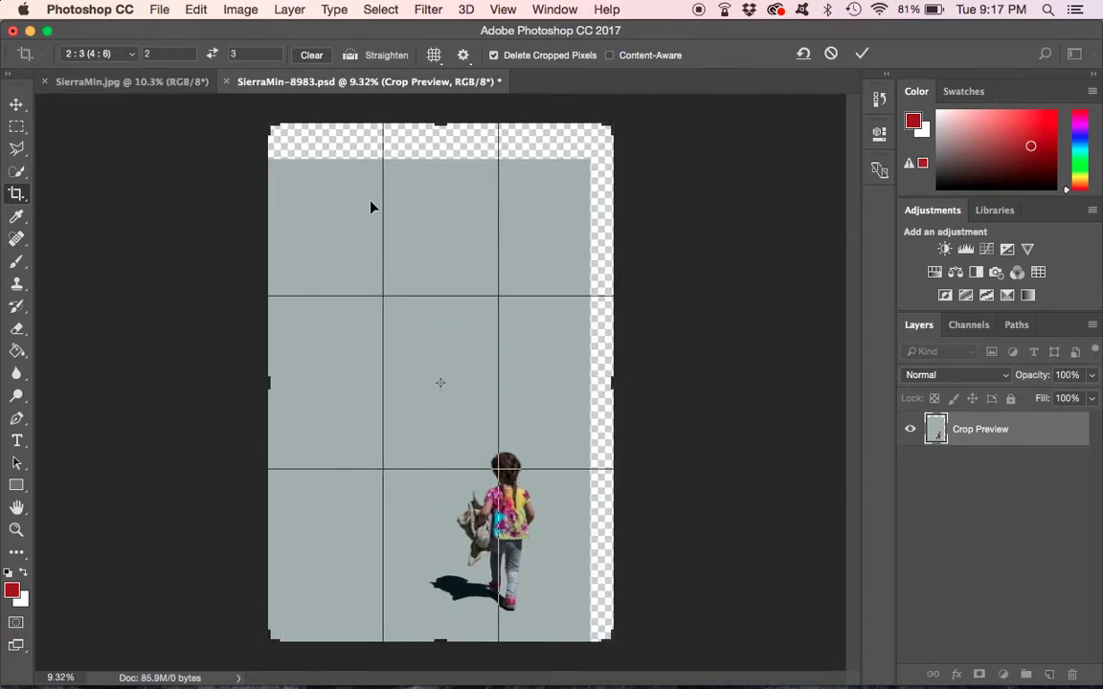
left_click_drag(373, 210, 385, 214)
left_click_drag(272, 125, 255, 113)
left_click(861, 55)
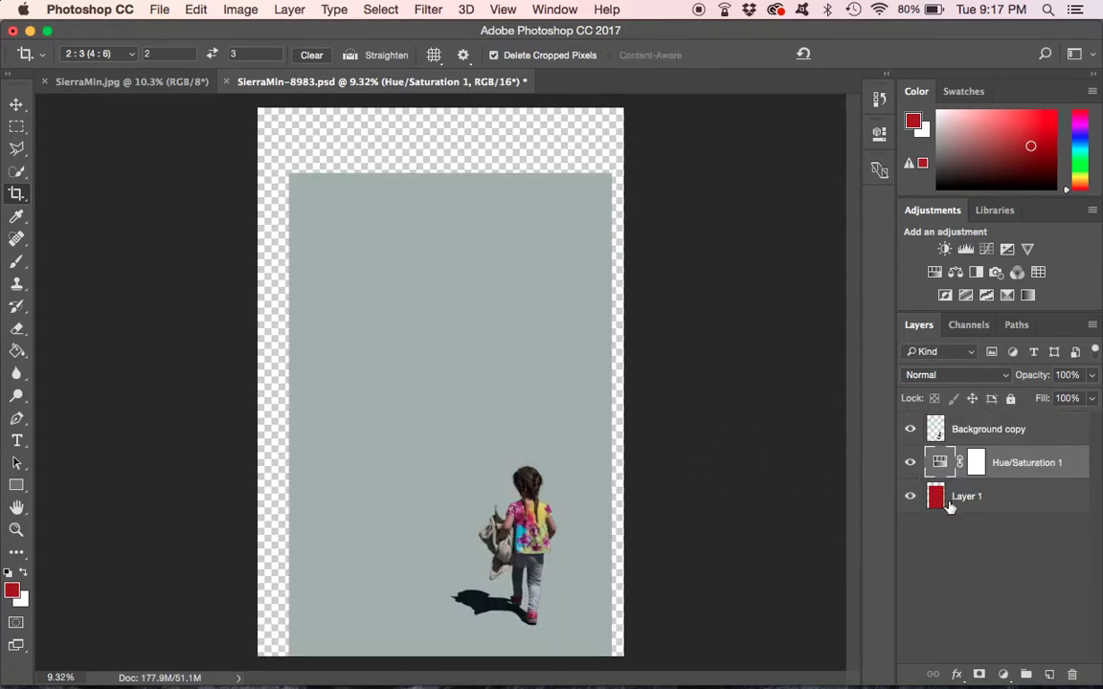
Step: Sample the canvas grey-blue and fill Layer 1's transparent margins with it
left_click(941, 503)
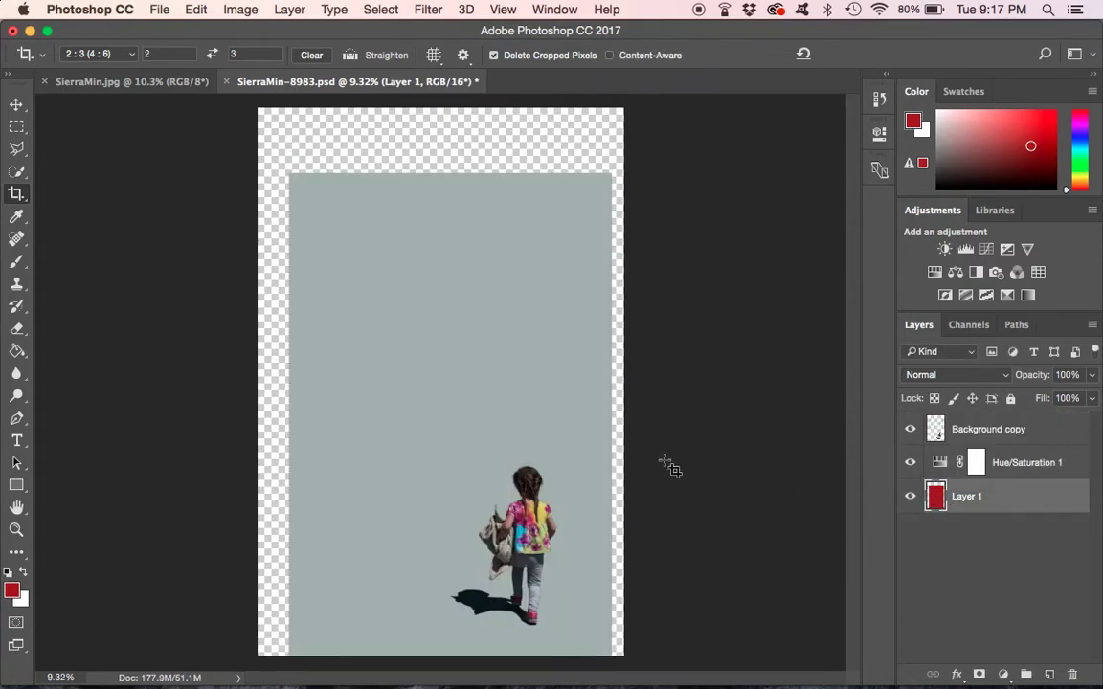
key("g")
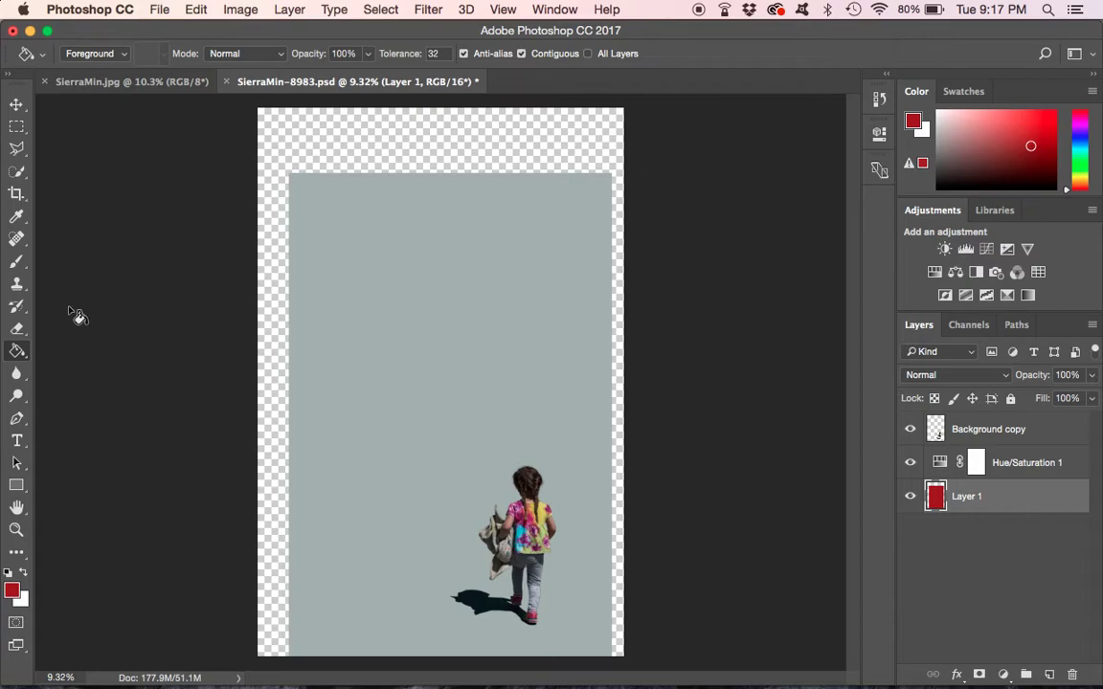
key("i")
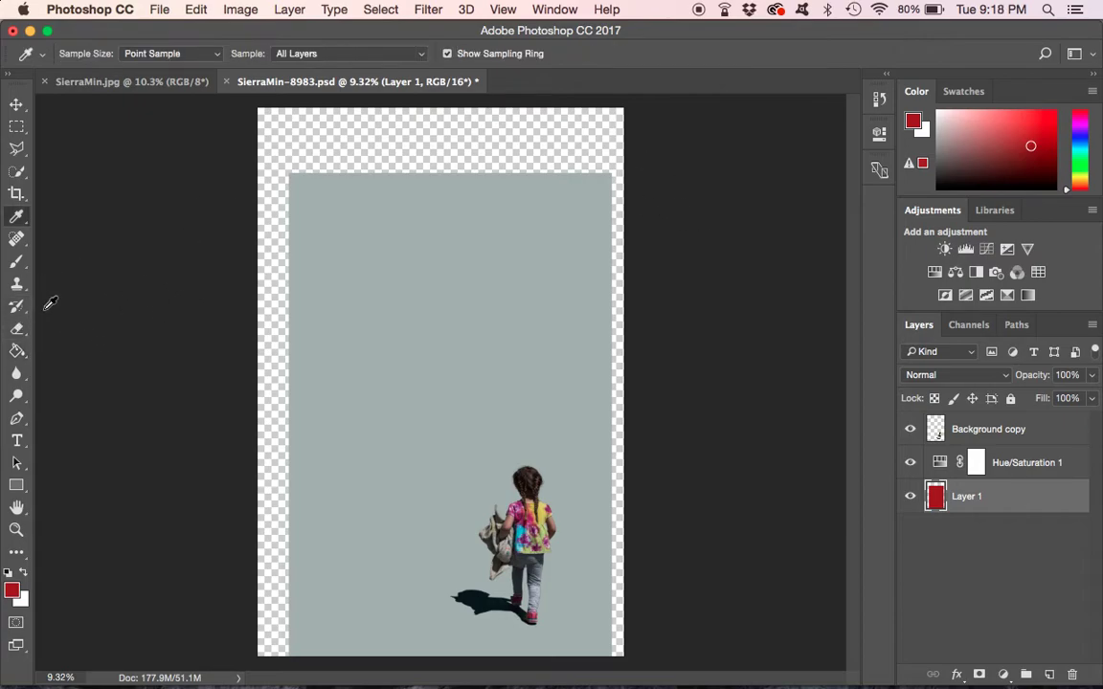
left_click(456, 294)
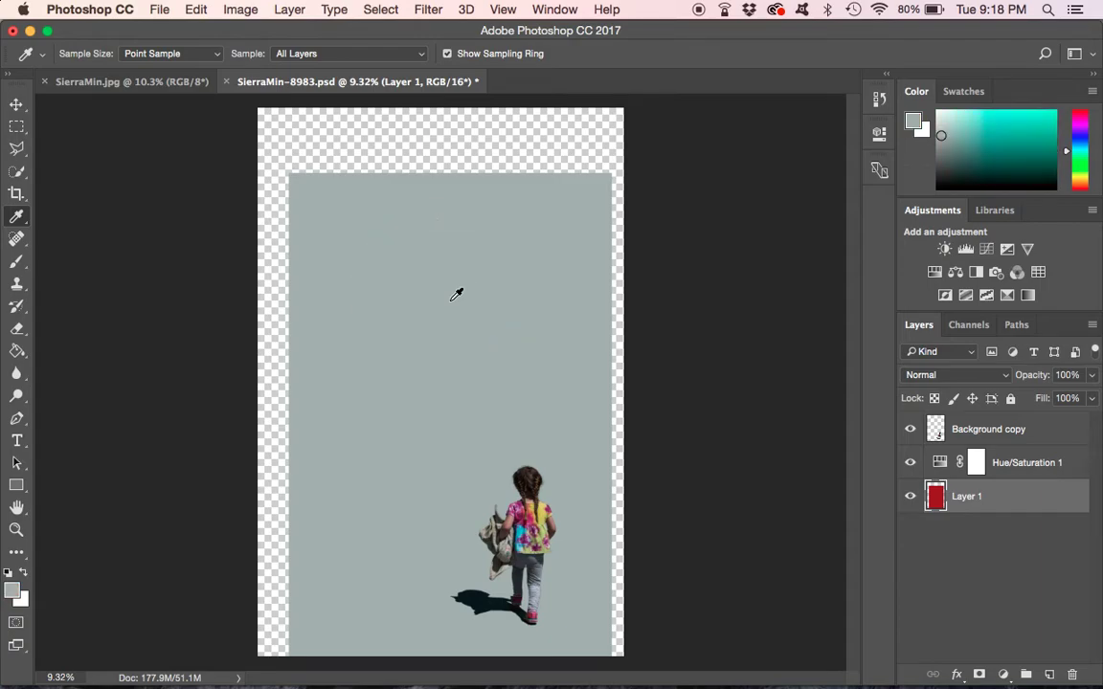
key("g")
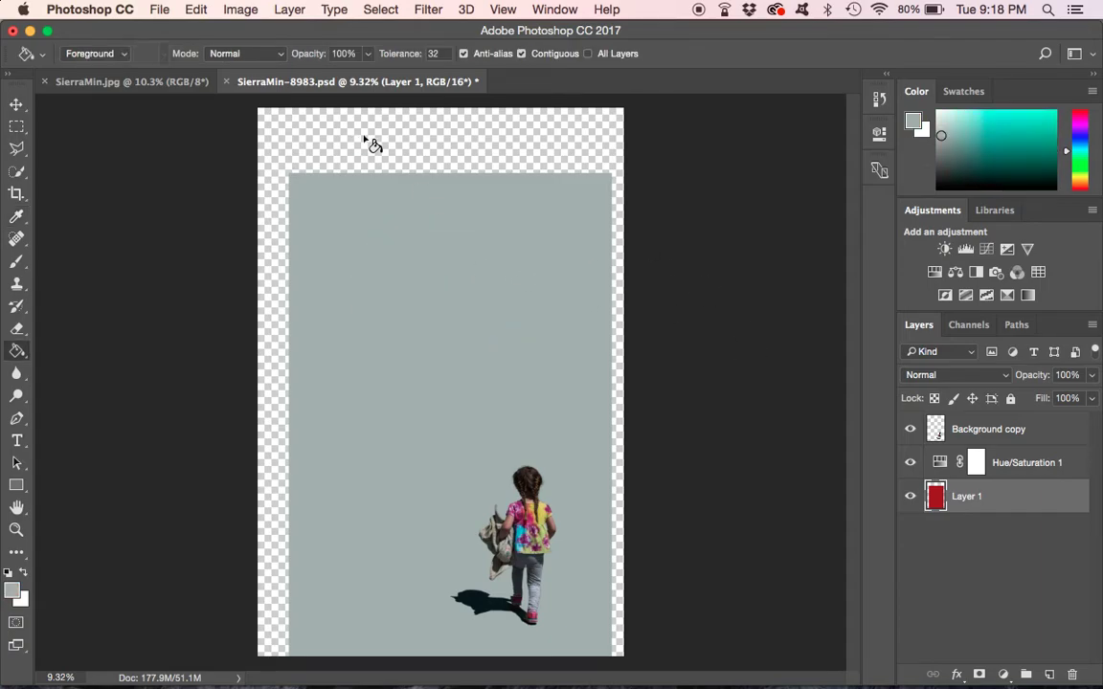
left_click(384, 139)
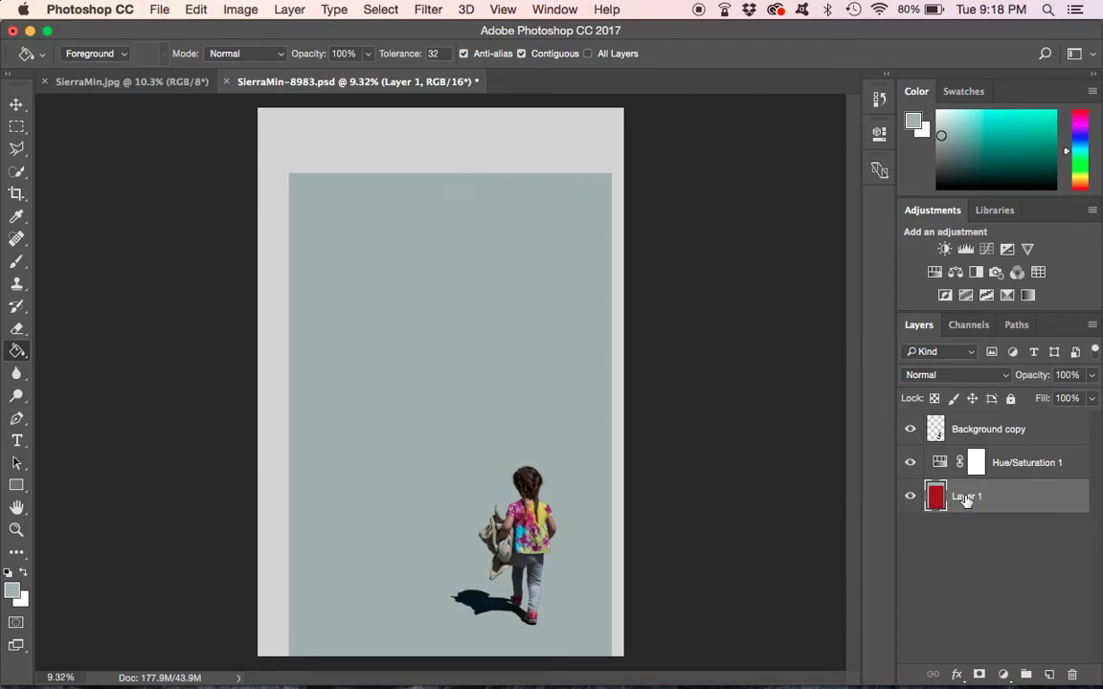
Step: Hide Hue/Saturation 1, fill the red base grey-blue, and delete the adjustment's mask
left_click(909, 464)
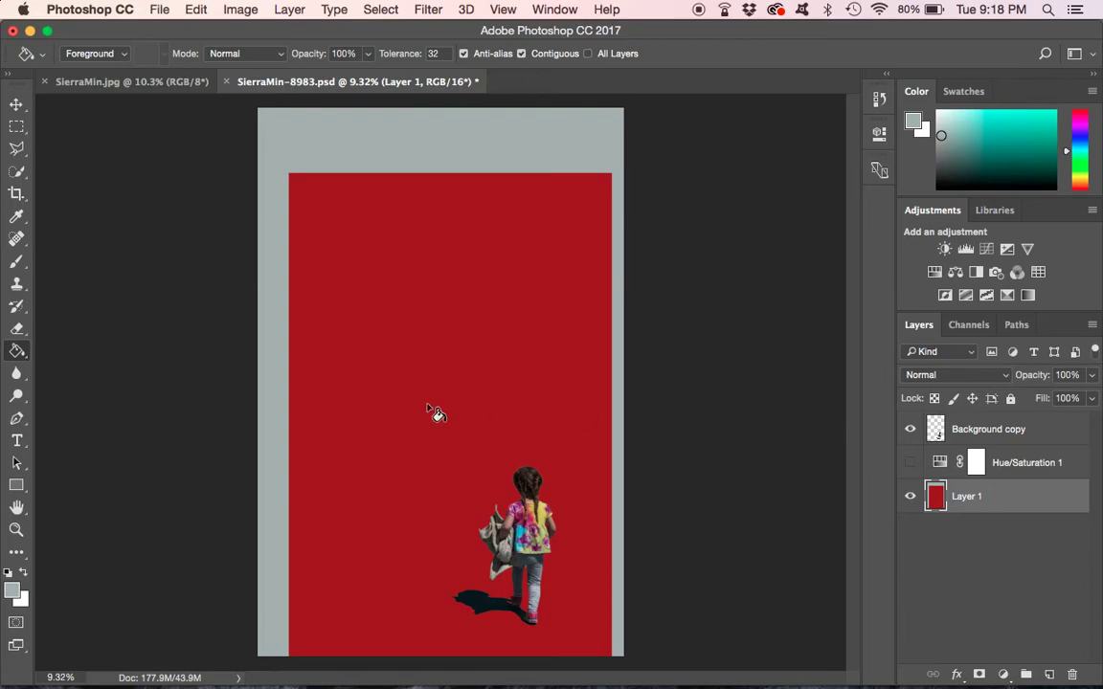
left_click(527, 414)
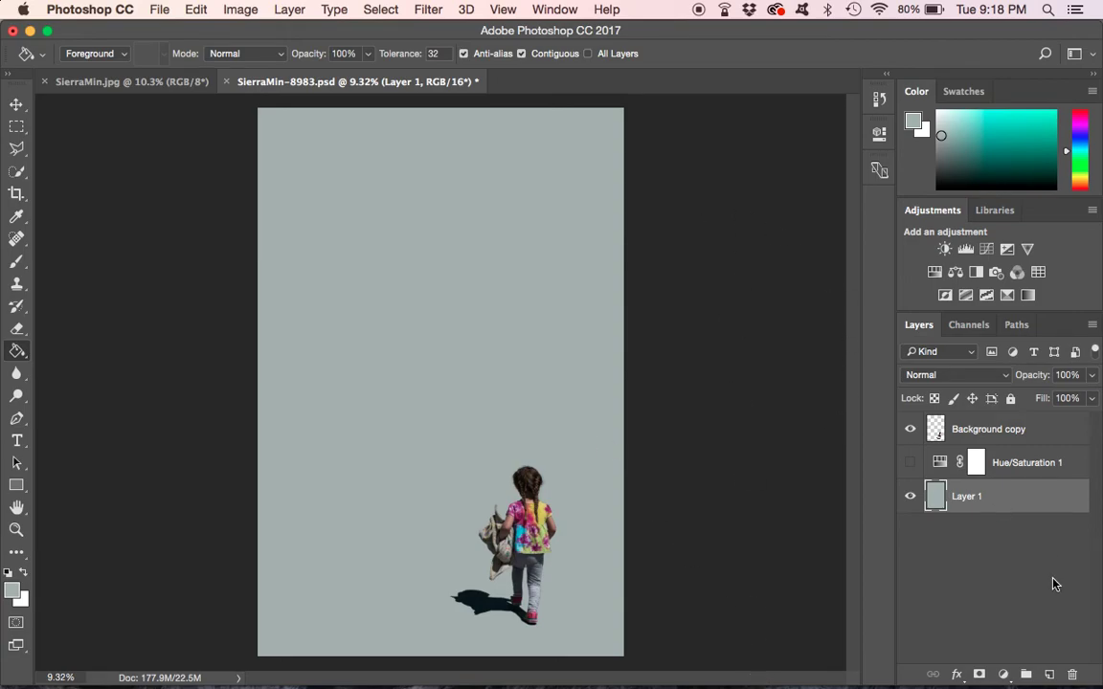
left_click(1018, 455)
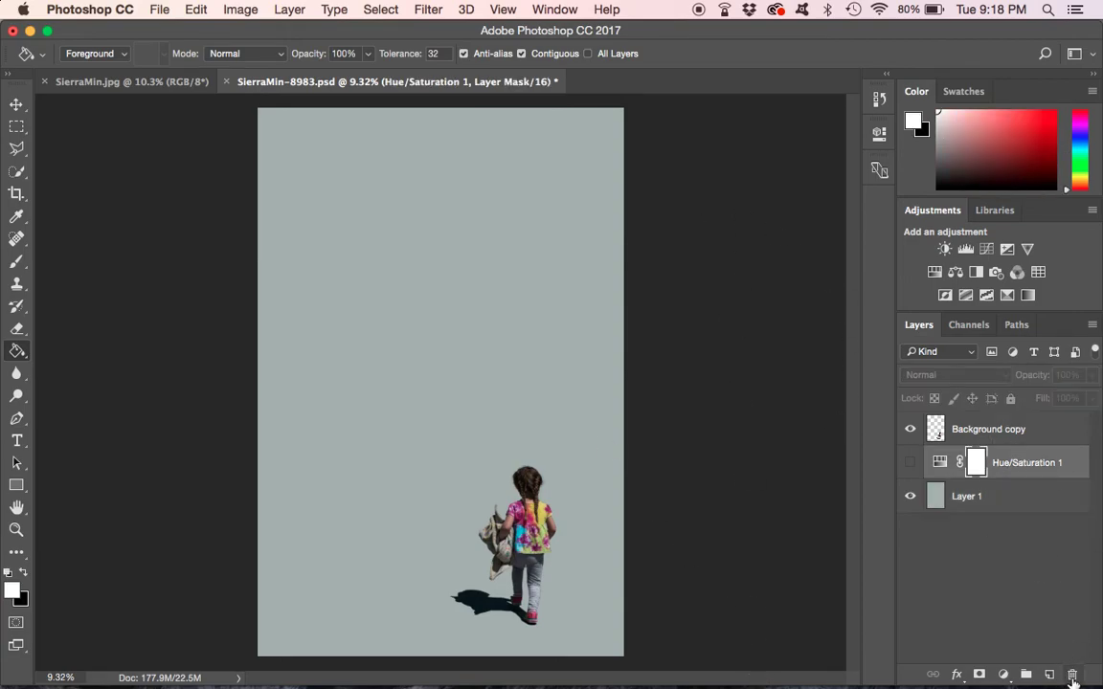
key("BackSpace")
left_click(679, 268)
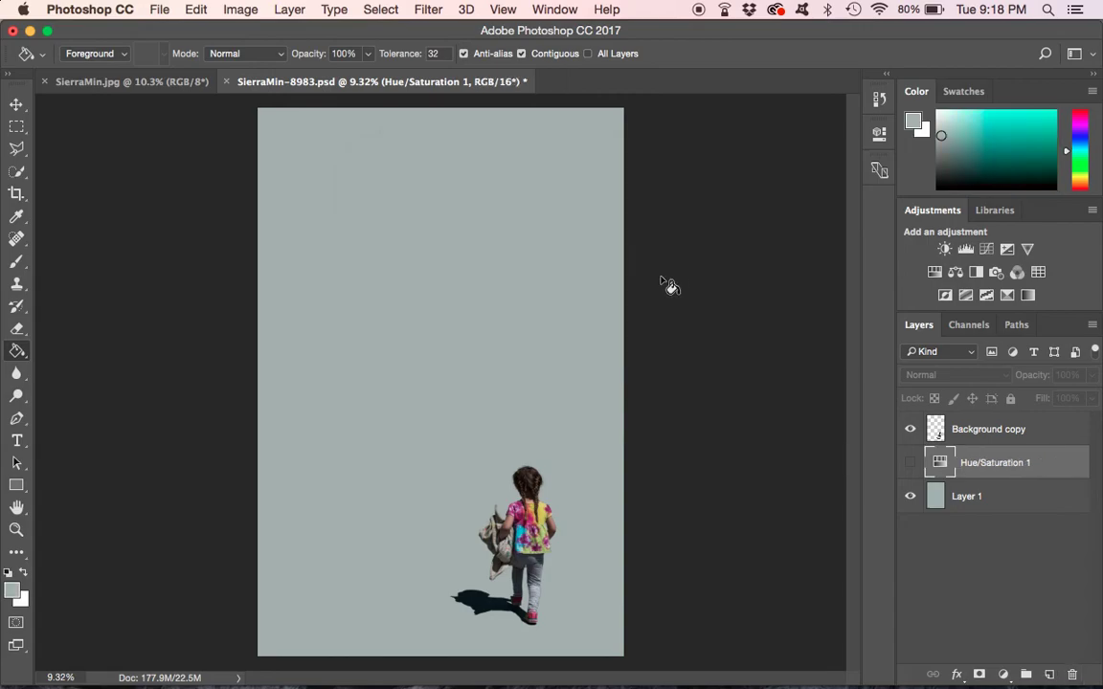